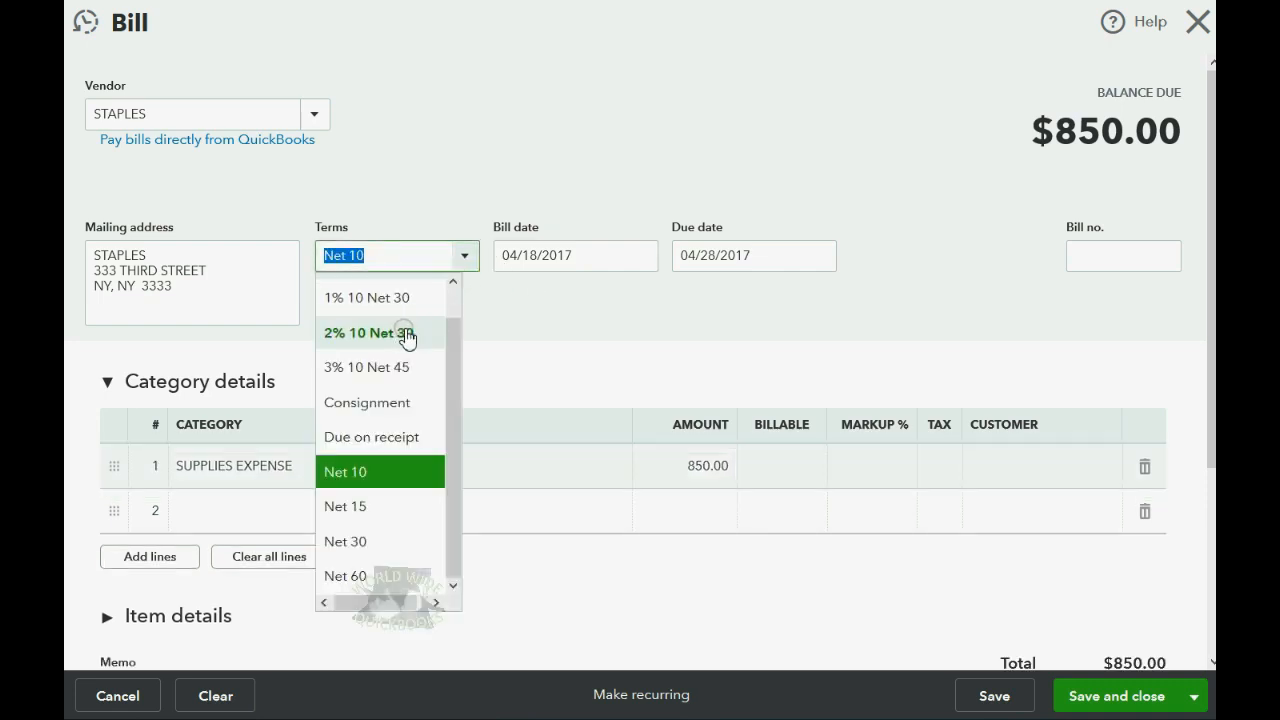
- Set the Staples bill's payment terms to 2% 10 Net 30
drag(453, 338, 458, 310)
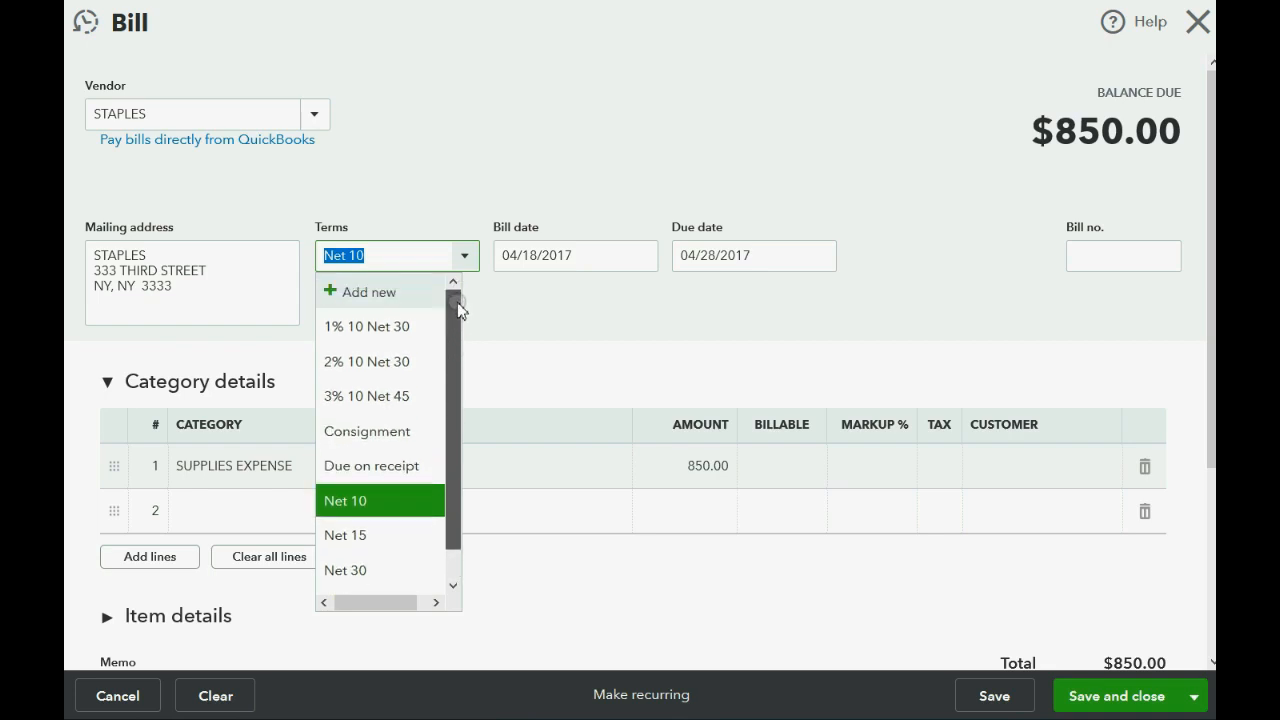
click(400, 361)
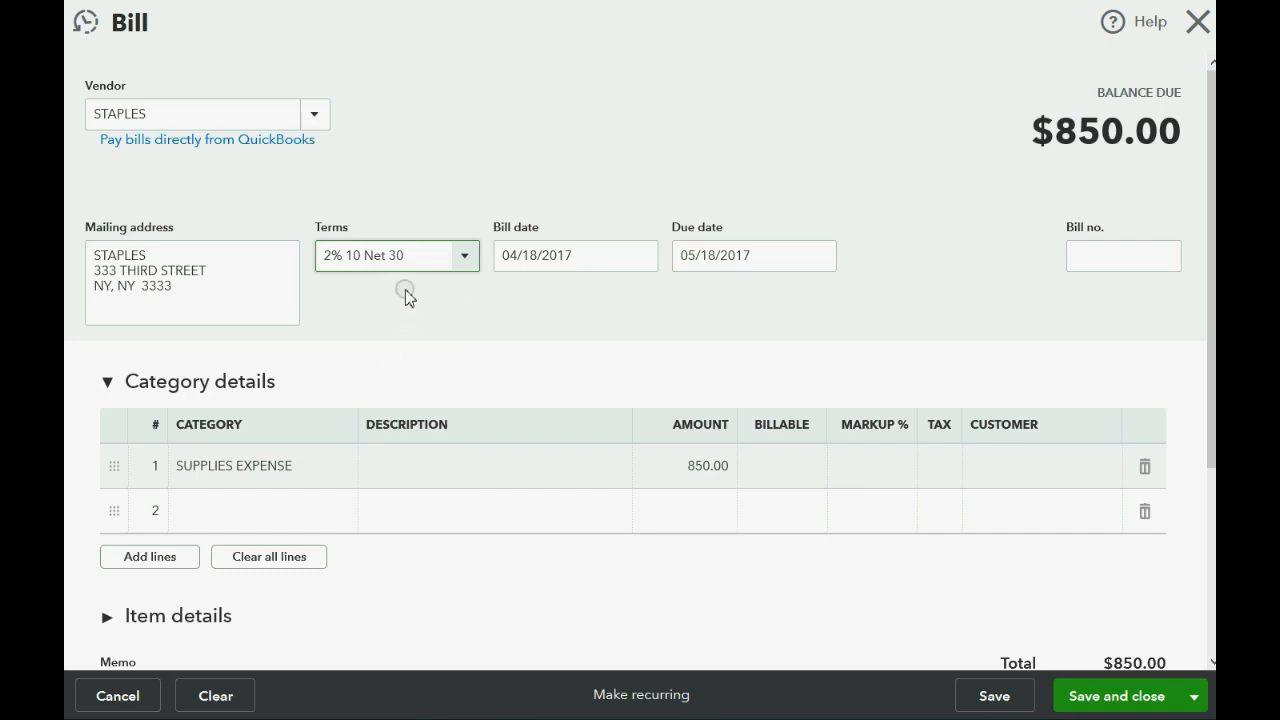
drag(409, 254, 322, 254)
click(428, 255)
mouse_move(431, 259)
mouse_down()
mouse_move(337, 250)
mouse_move(413, 251)
mouse_up()
click(455, 262)
scroll(447, 300, up, 1)
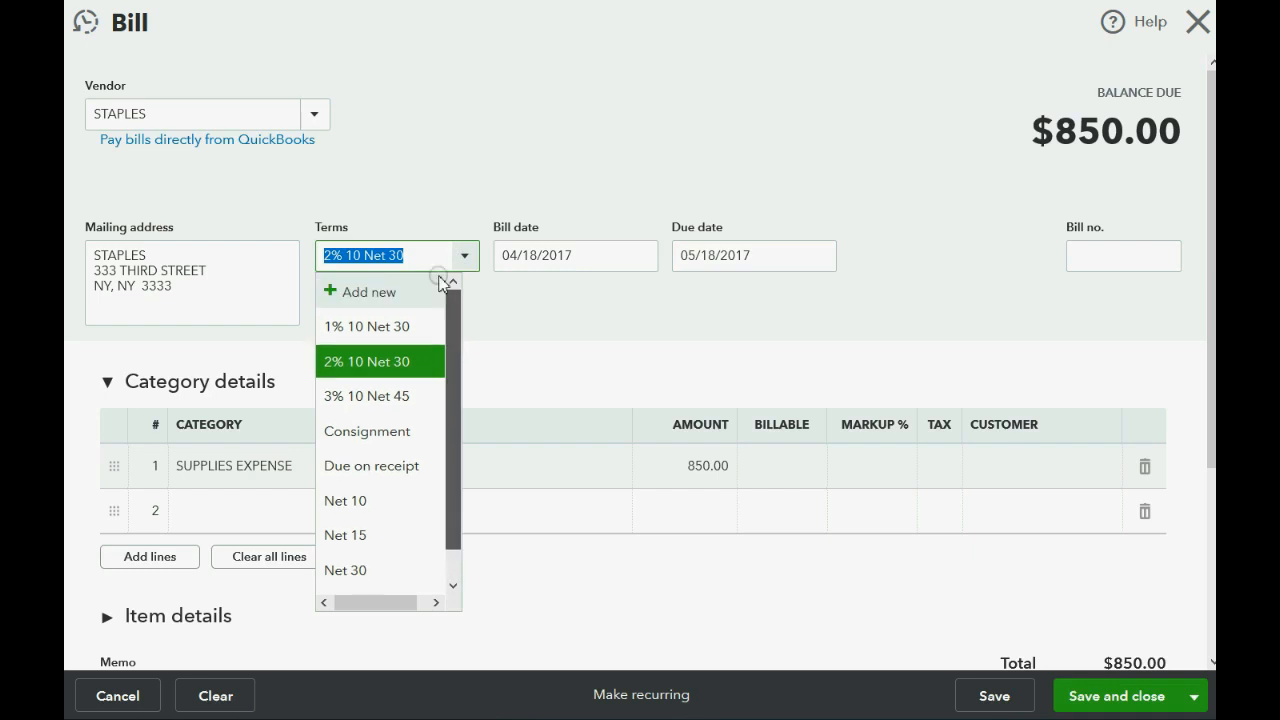
scroll(440, 340, down, 1)
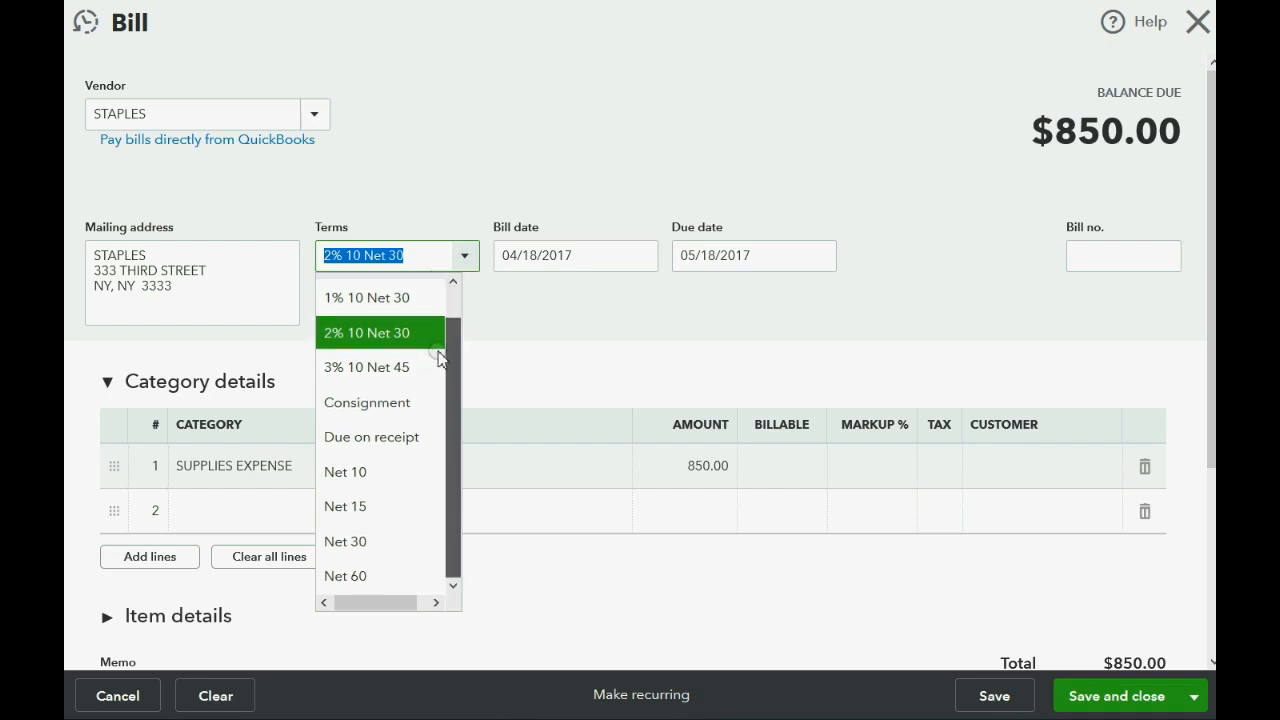
click(532, 308)
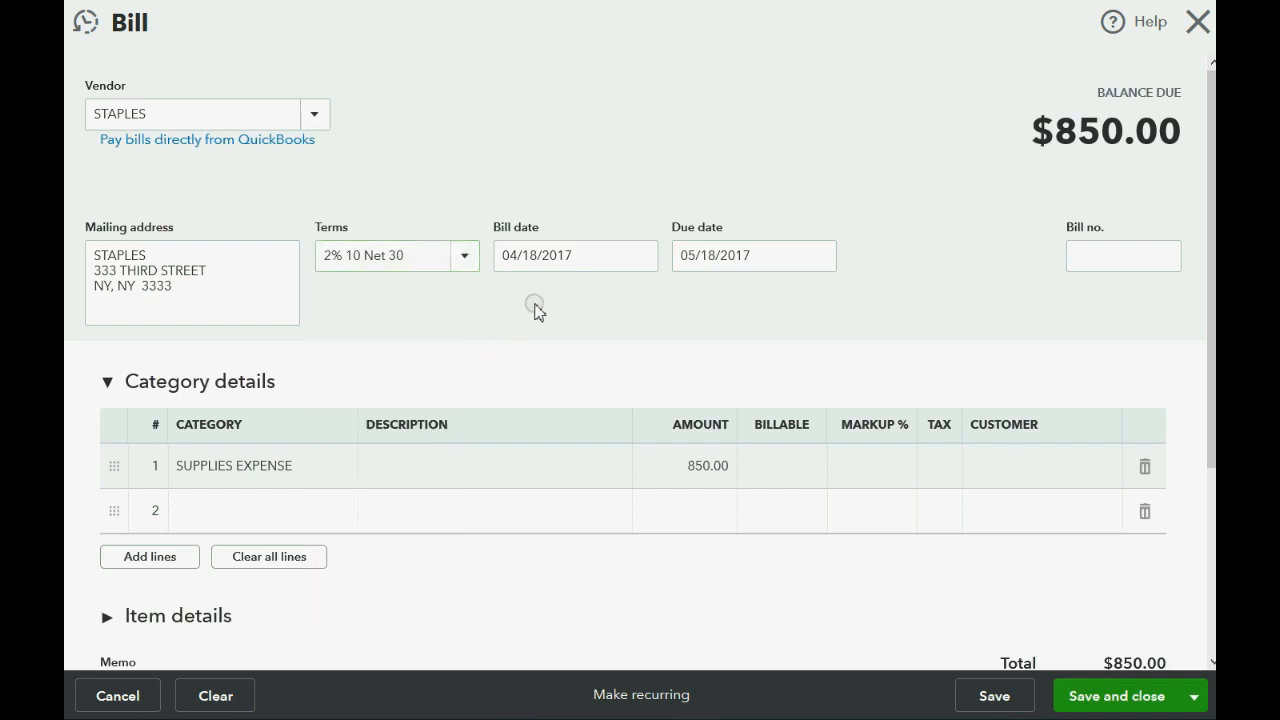
- Enter 6116 as the Staples bill's number, then save and close the bill
click(1163, 256)
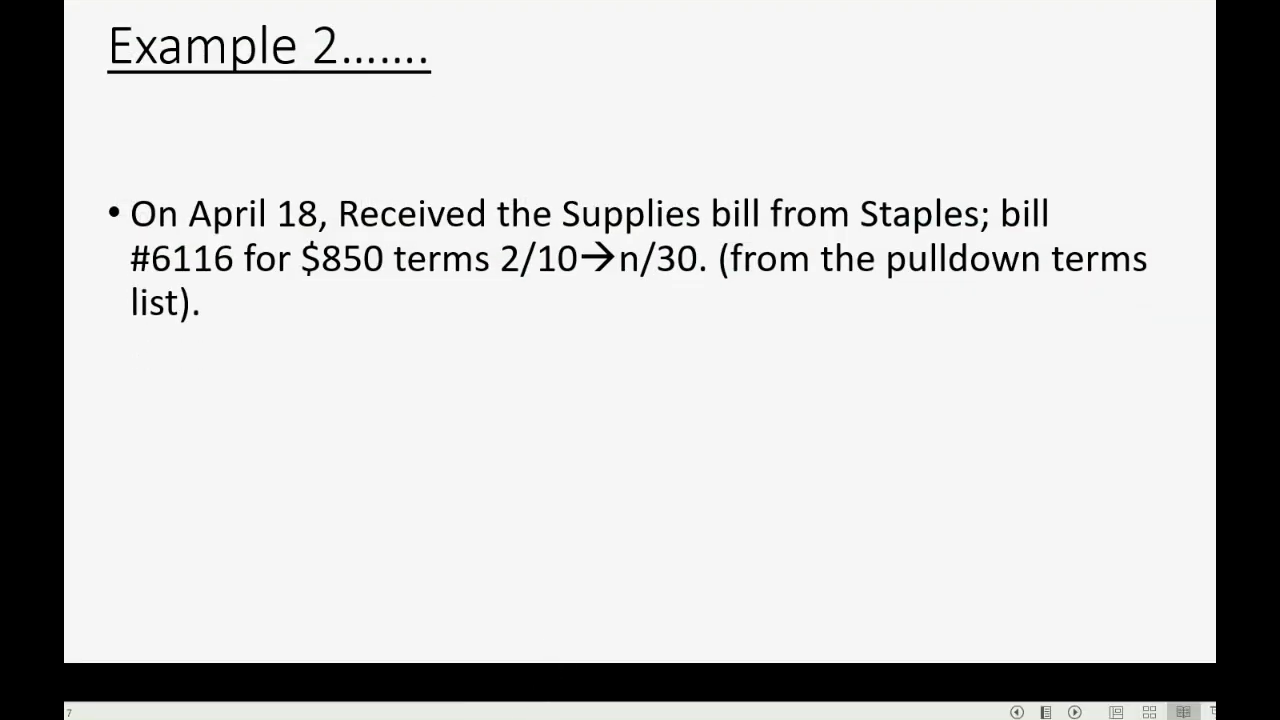
click(363, 717)
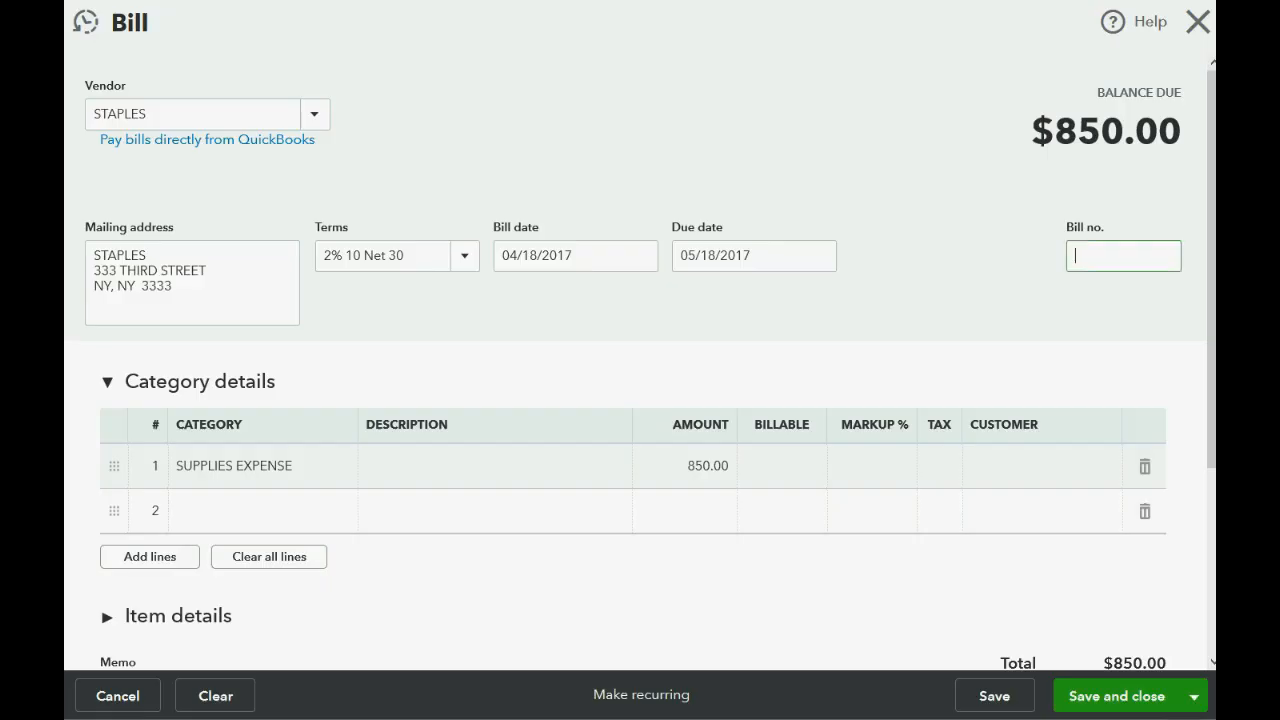
text(6116)
click(1106, 707)
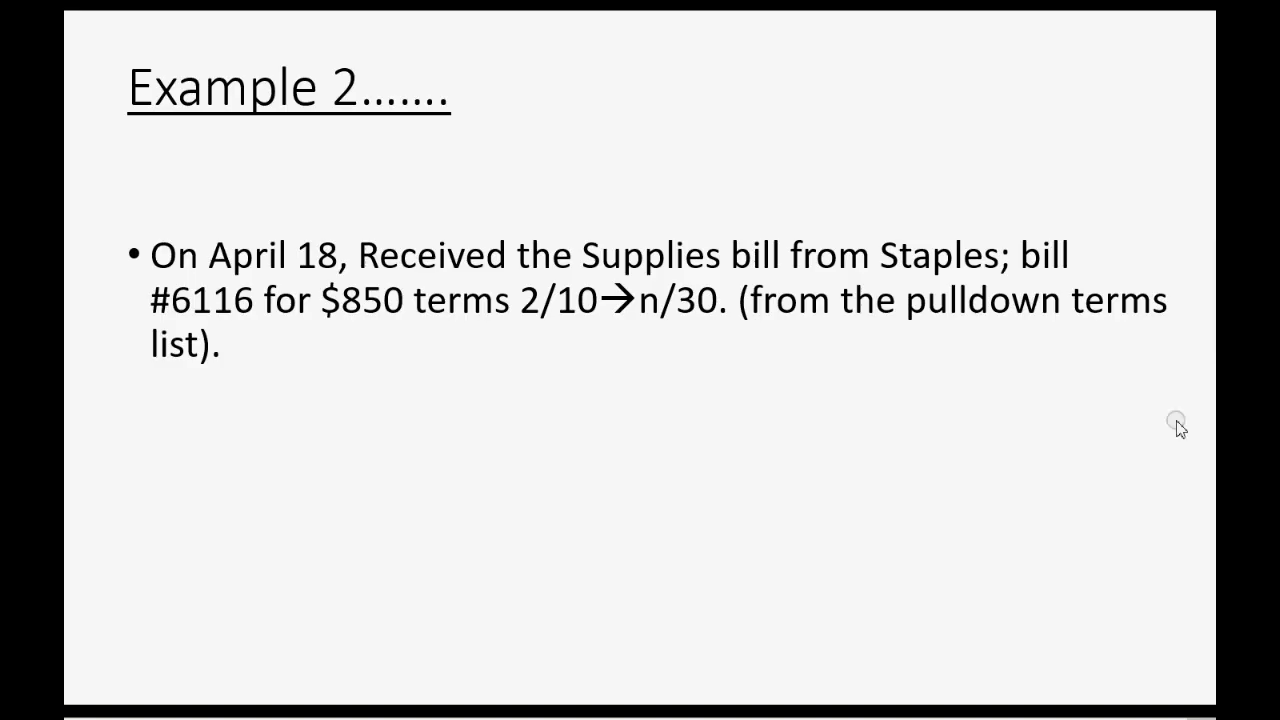
- Show the next example transaction on the slide, and open the Pay Bills form in QuickBooks
click(930, 543)
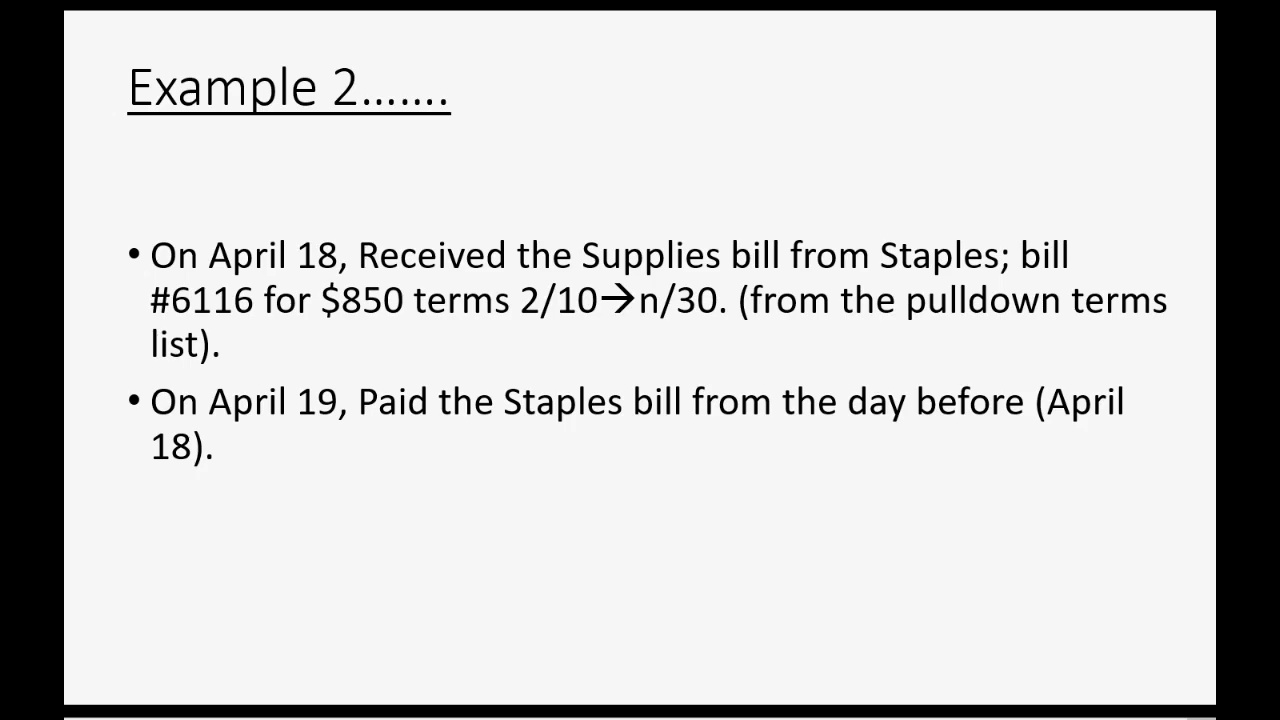
click(355, 717)
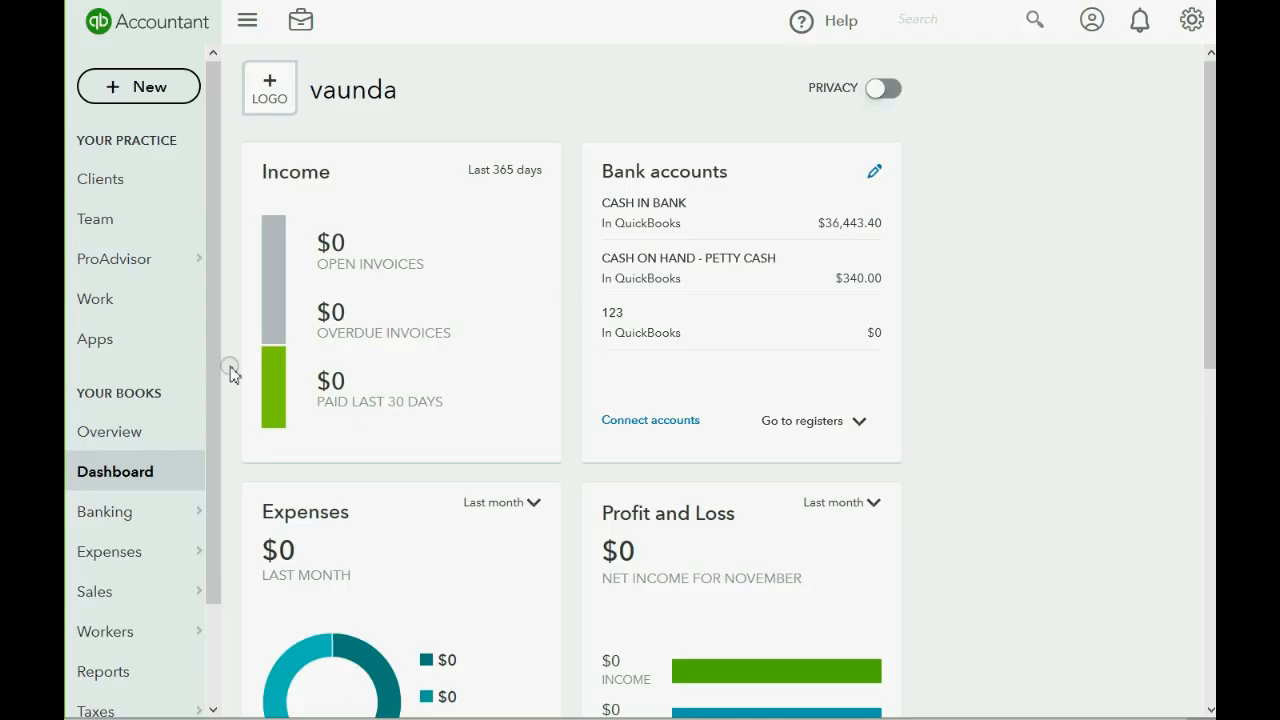
click(150, 88)
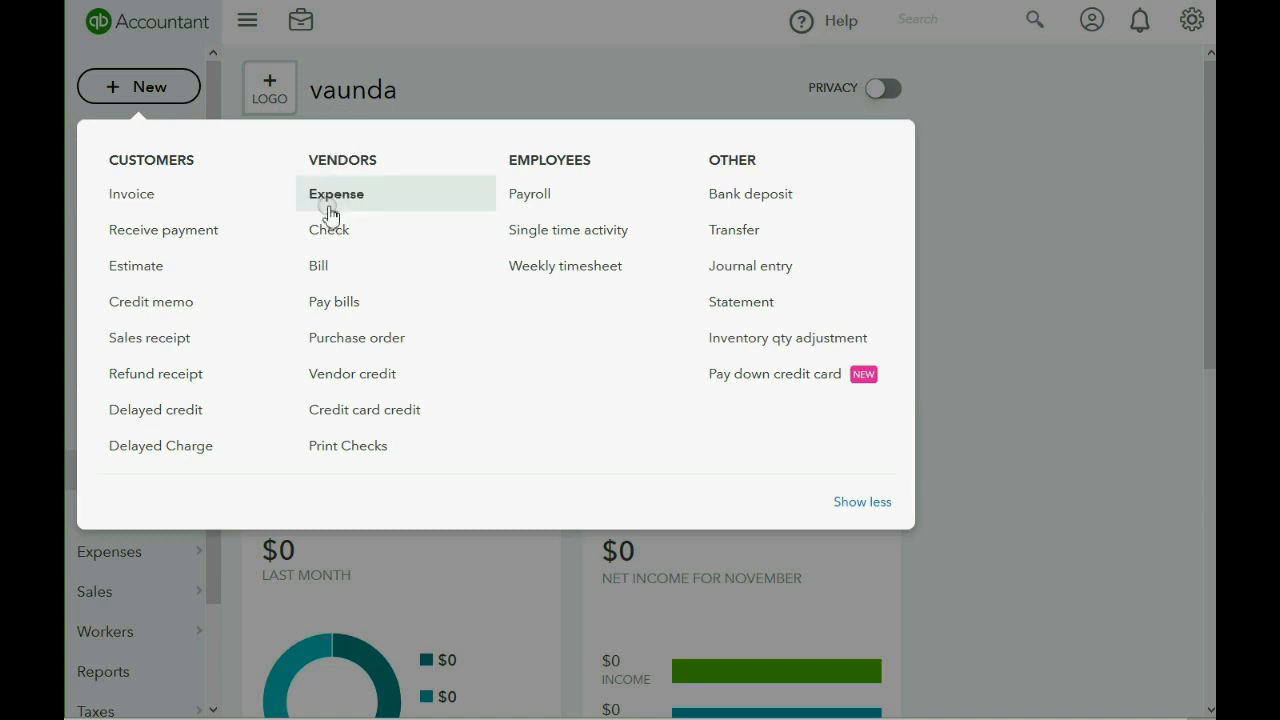
click(331, 299)
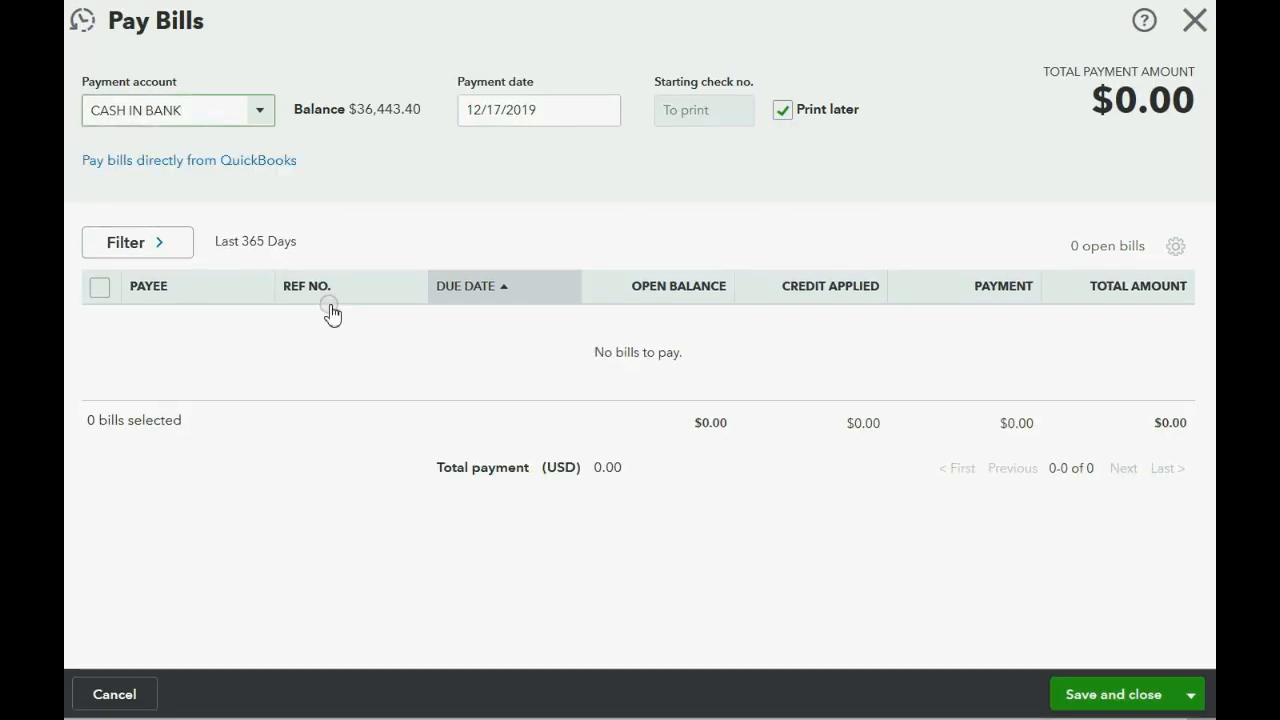
- Set the payment date for the bills to 04/19/2017
click(601, 111)
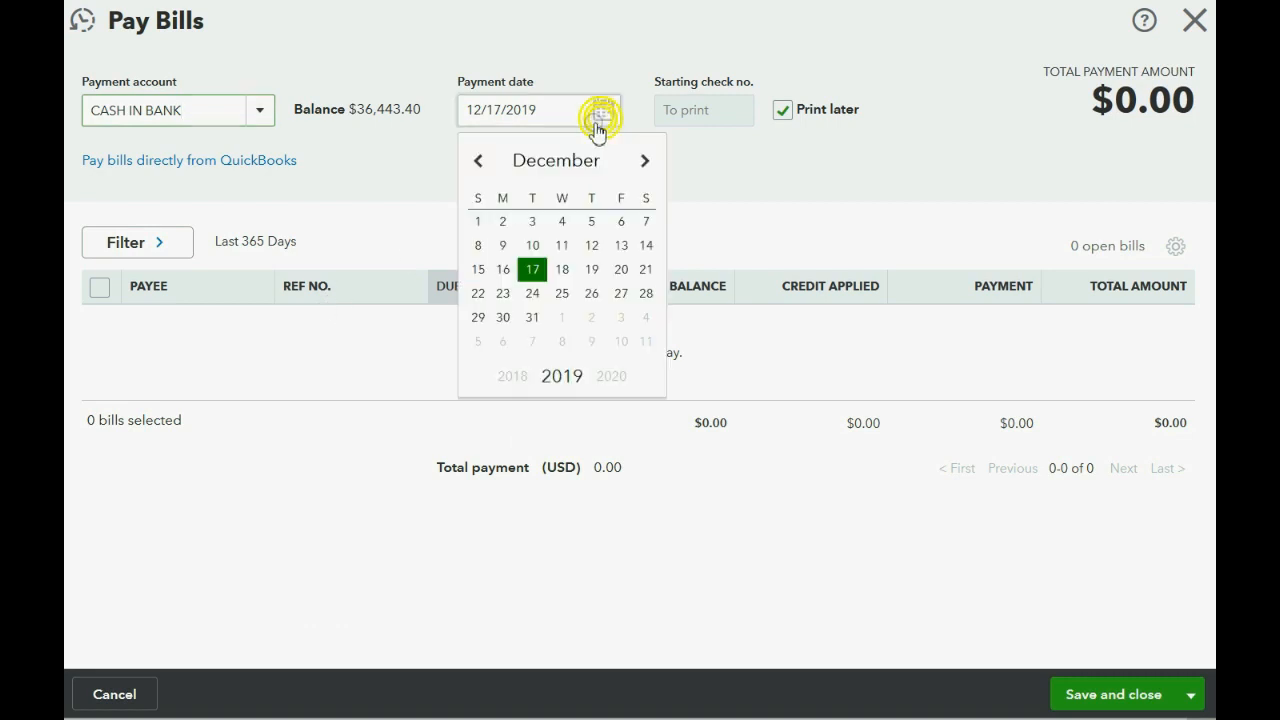
click(479, 162)
click(478, 162)
click(477, 162)
click(476, 163)
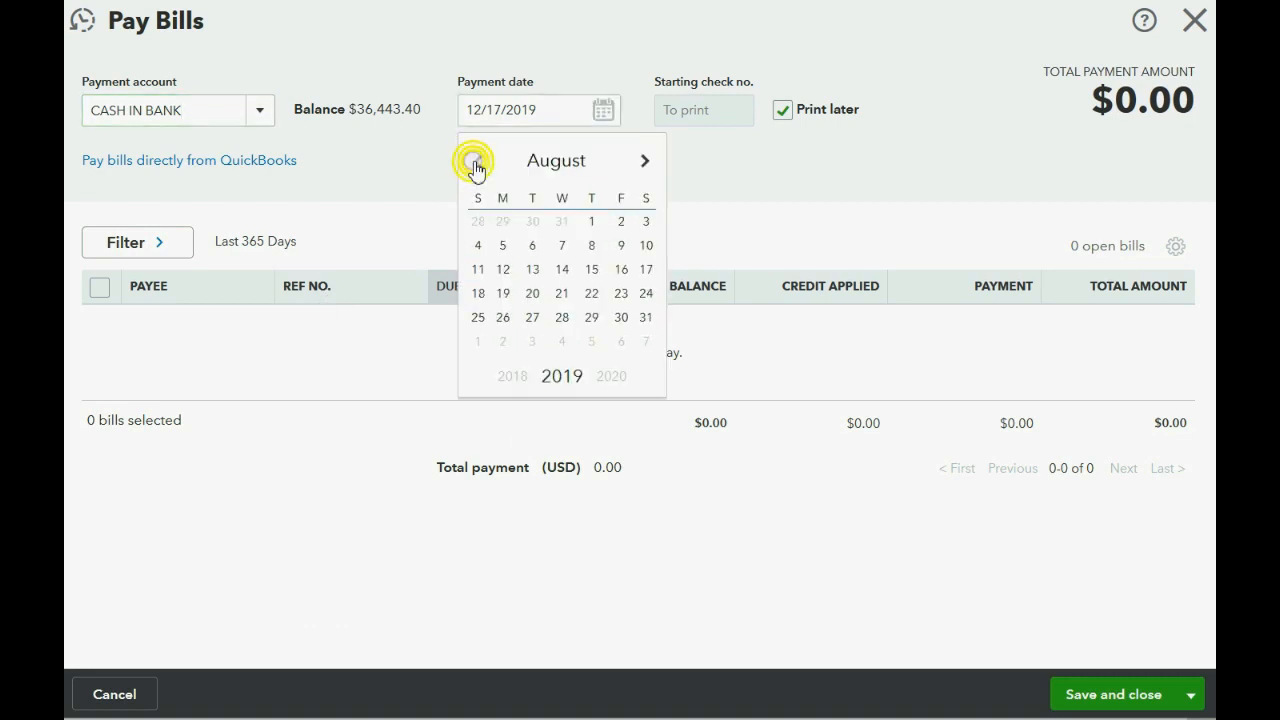
click(476, 164)
click(476, 164)
click(476, 164)
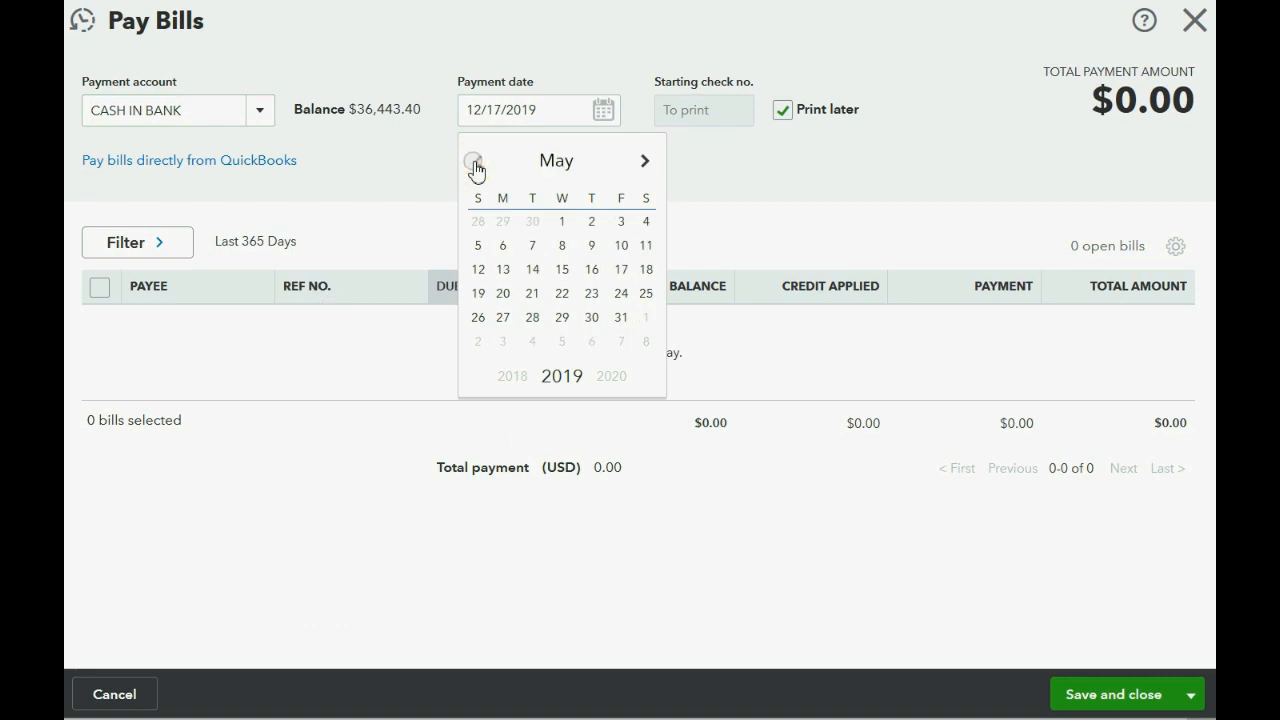
click(476, 164)
click(620, 270)
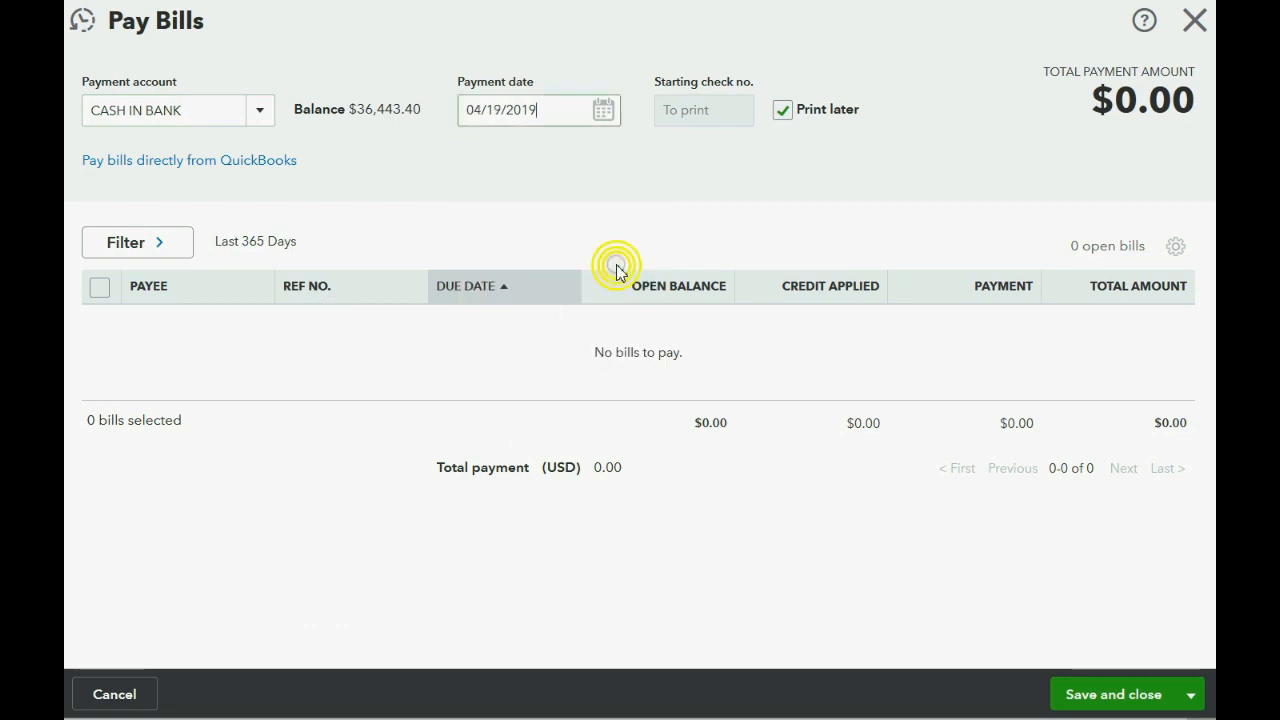
key(BackSpace)
text(7)
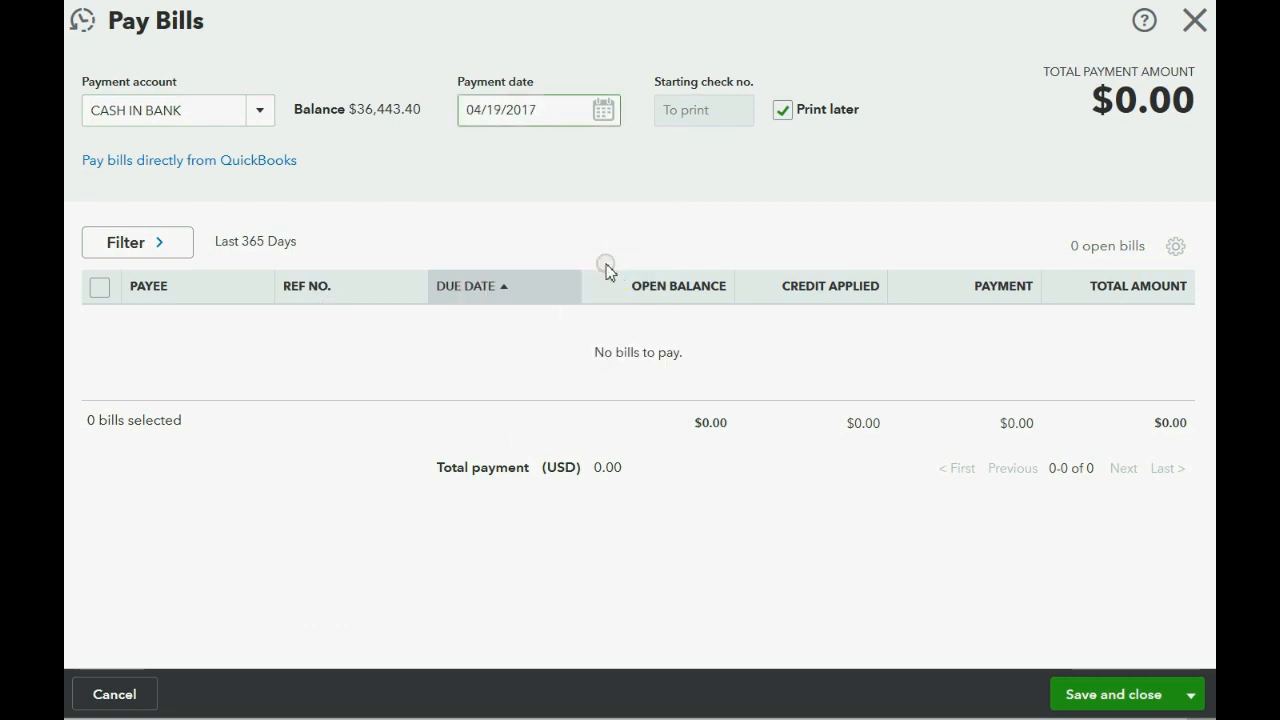
key(Tab)
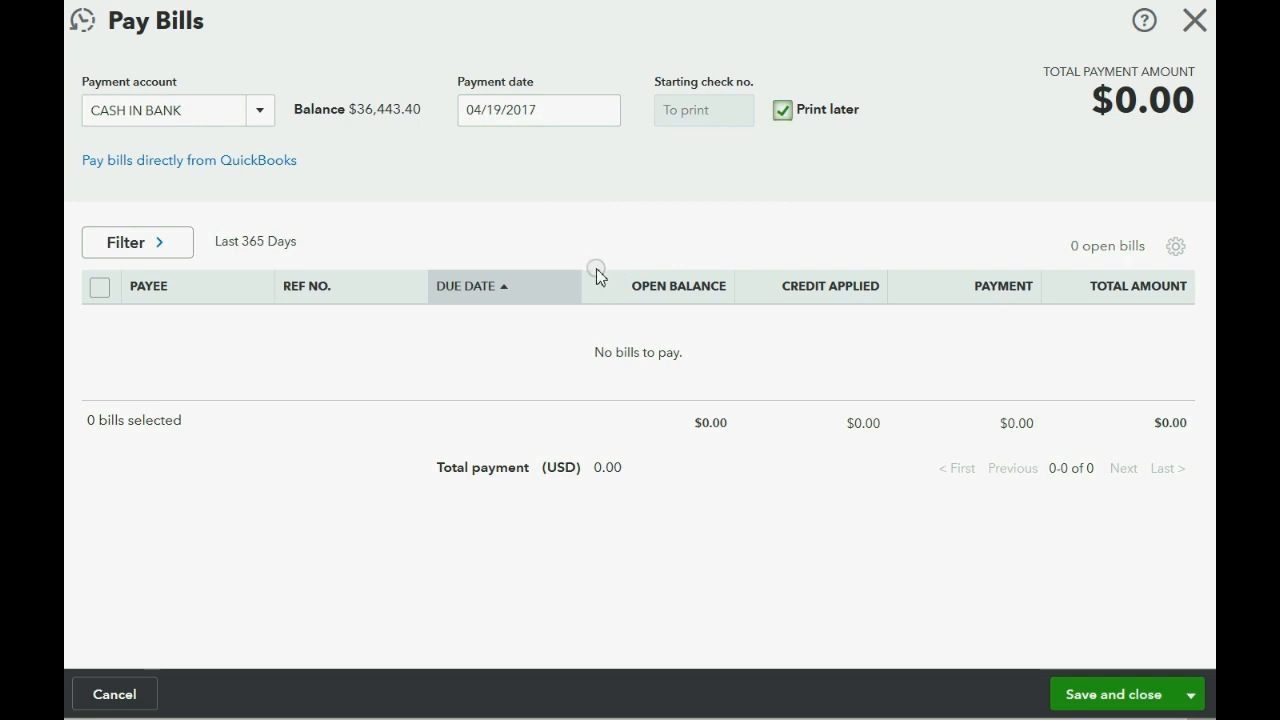
- Filter the bills to pay by all due dates and the payee STAPLES
click(178, 246)
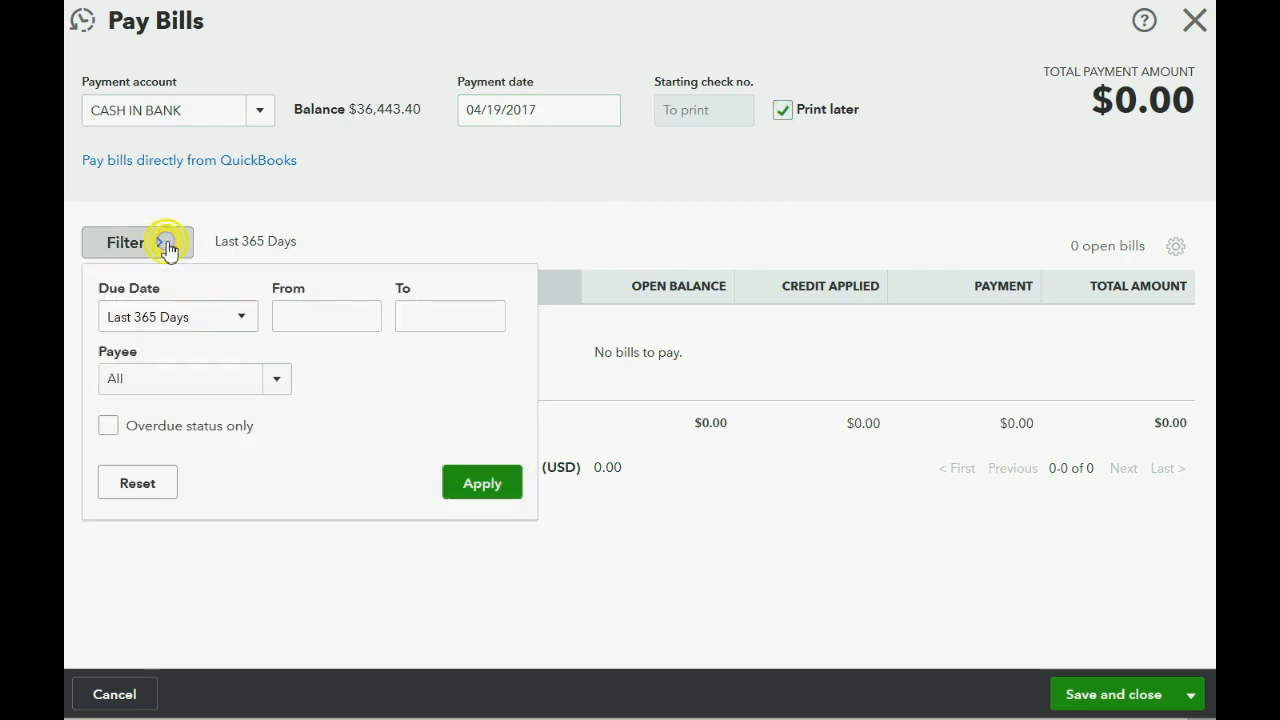
click(240, 319)
scroll(200, 523, down, 2)
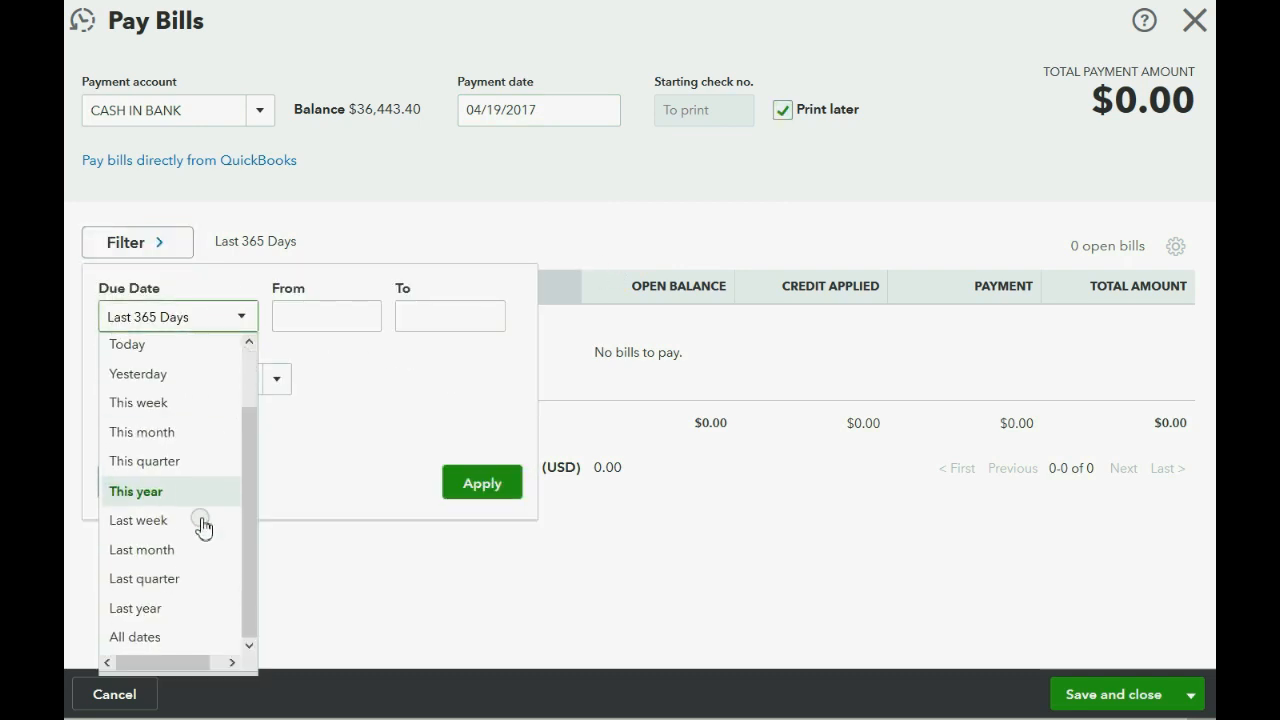
click(152, 637)
click(276, 382)
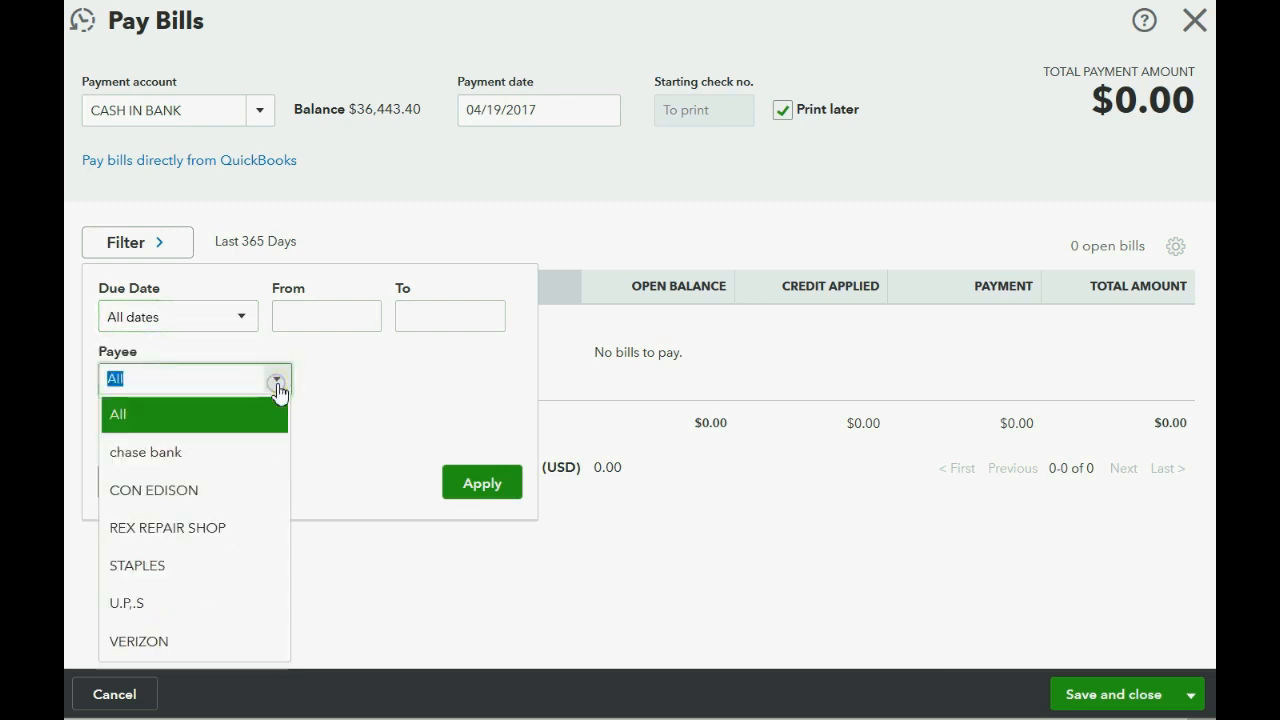
click(178, 566)
click(460, 490)
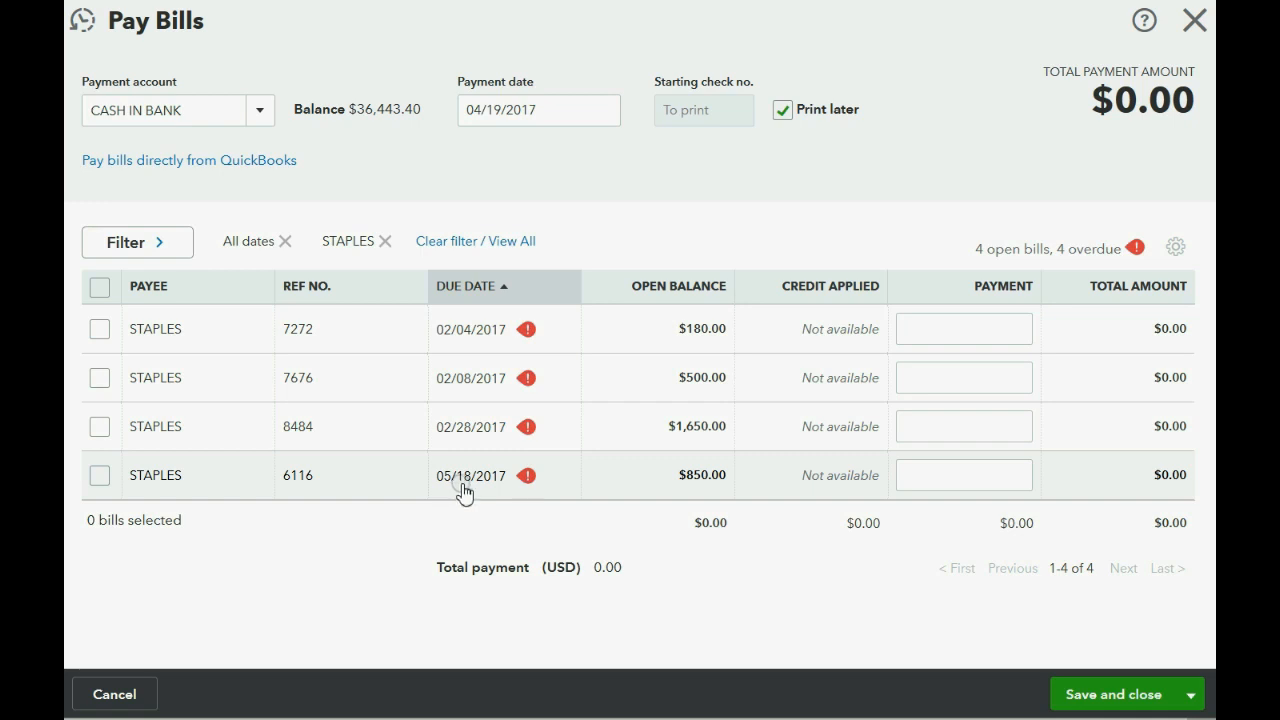
- Open Staples bill 6116 and set the second line's category to EARLY PAY DISCOUNT - VENDORS
click(168, 476)
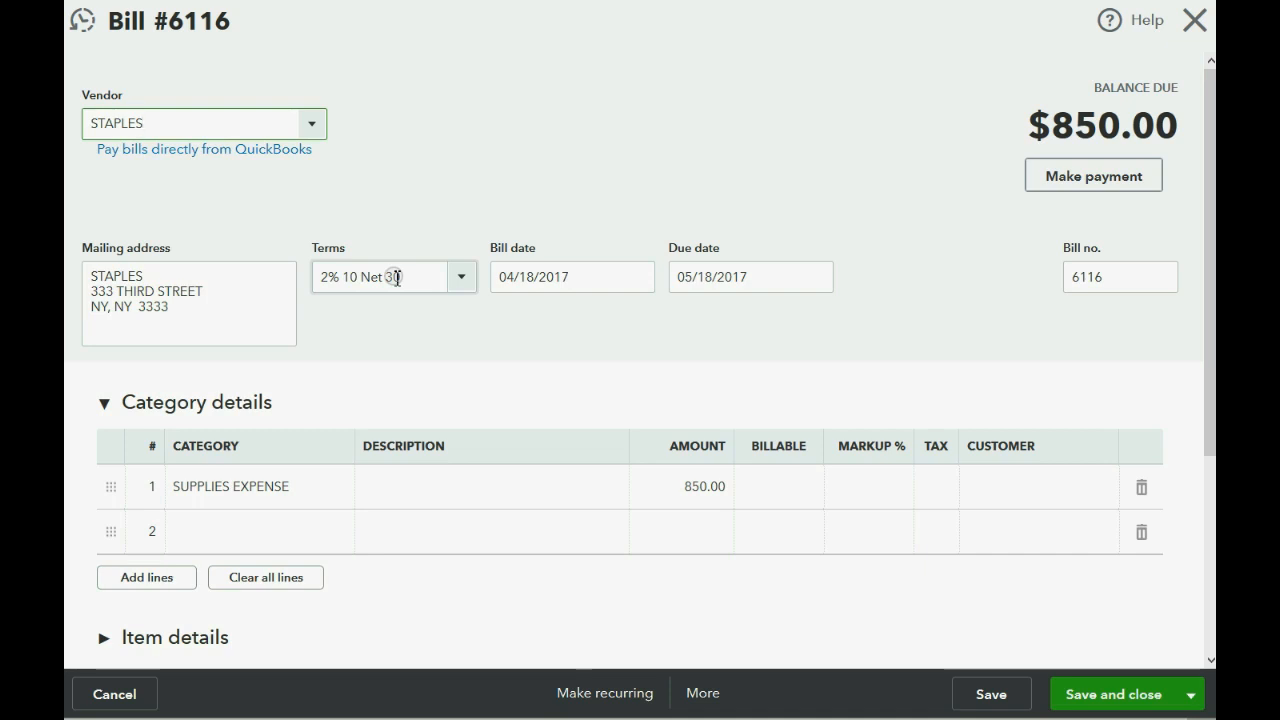
click(320, 535)
click(335, 535)
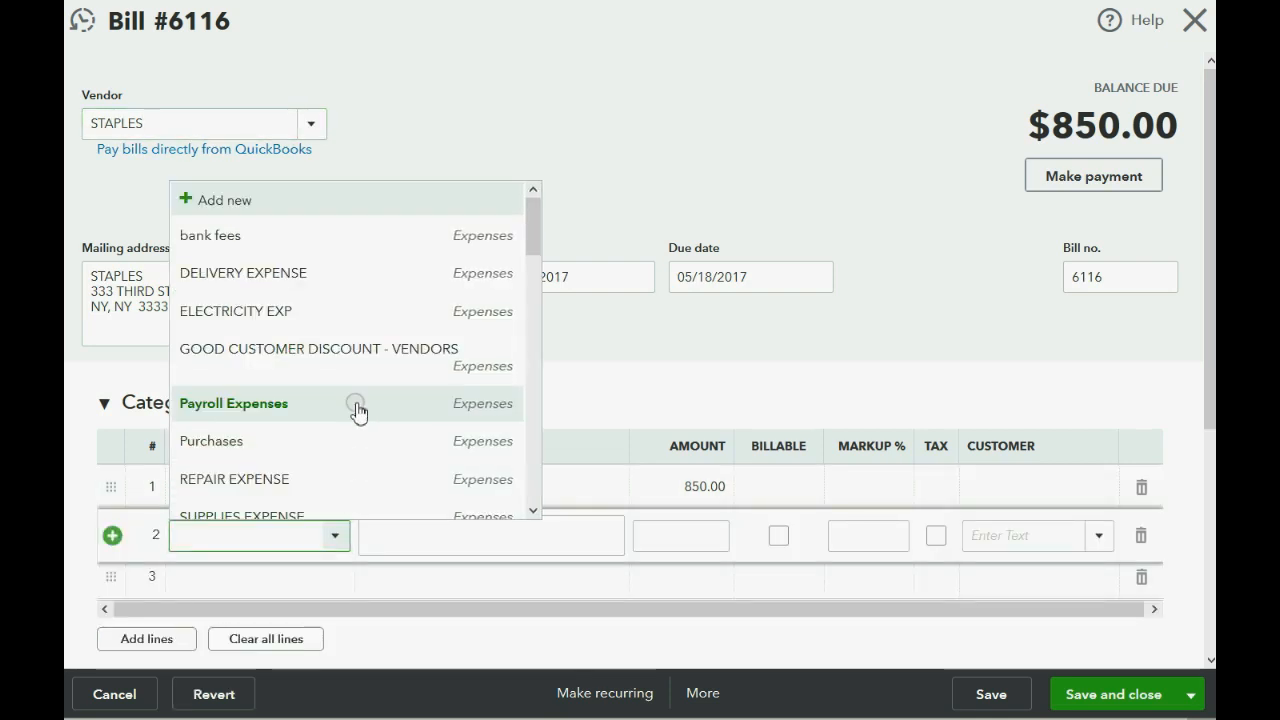
scroll(360, 408, down, 1)
scroll(358, 410, down, 2)
scroll(358, 410, up, 3)
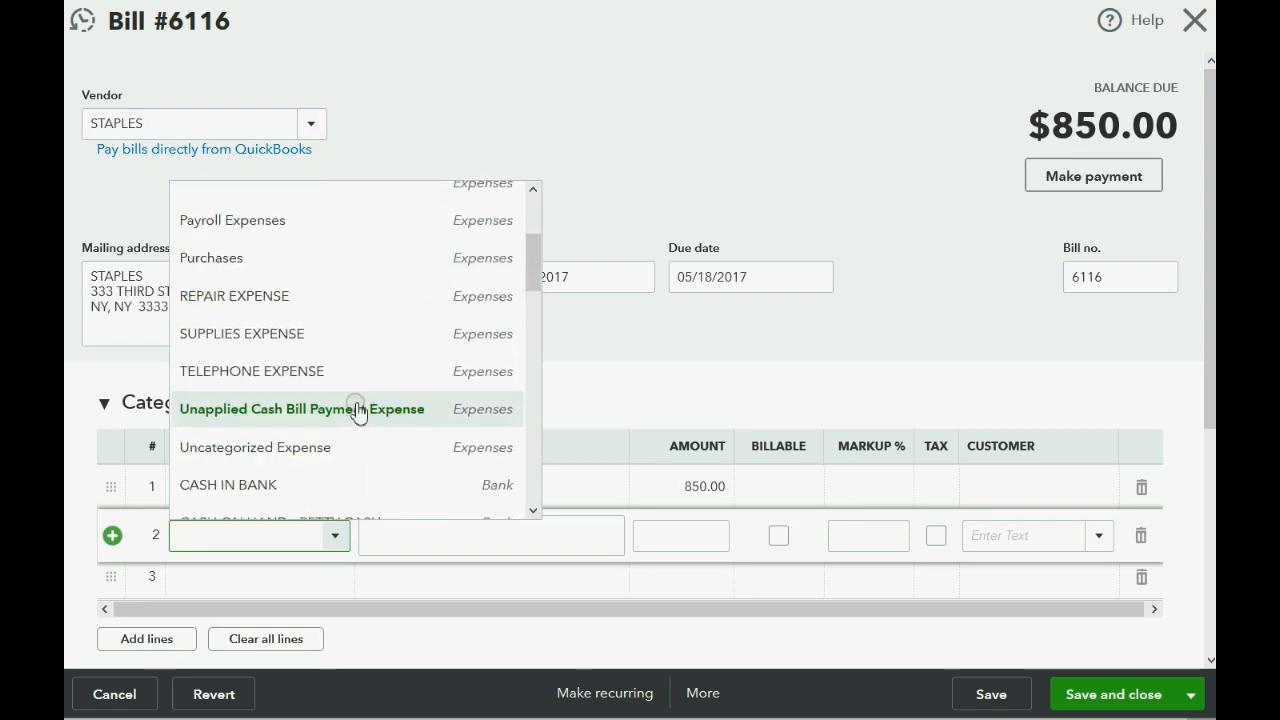
scroll(358, 410, down, 10)
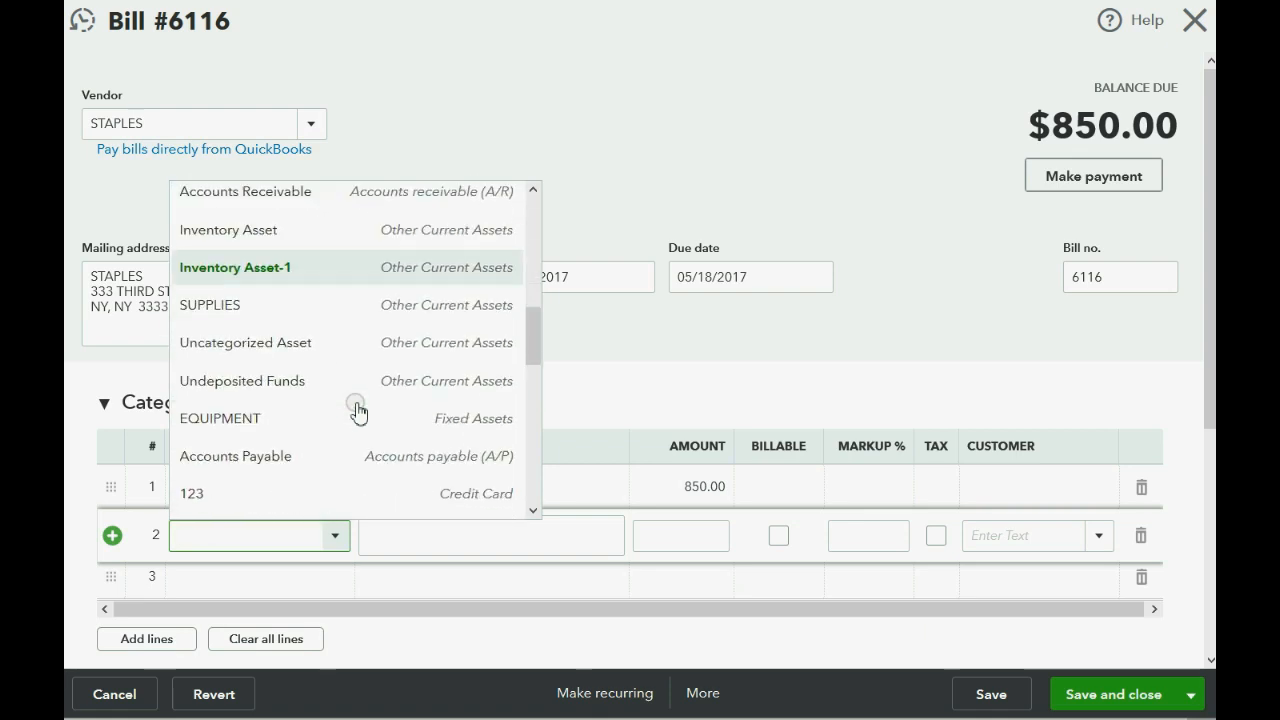
scroll(358, 410, down, 4)
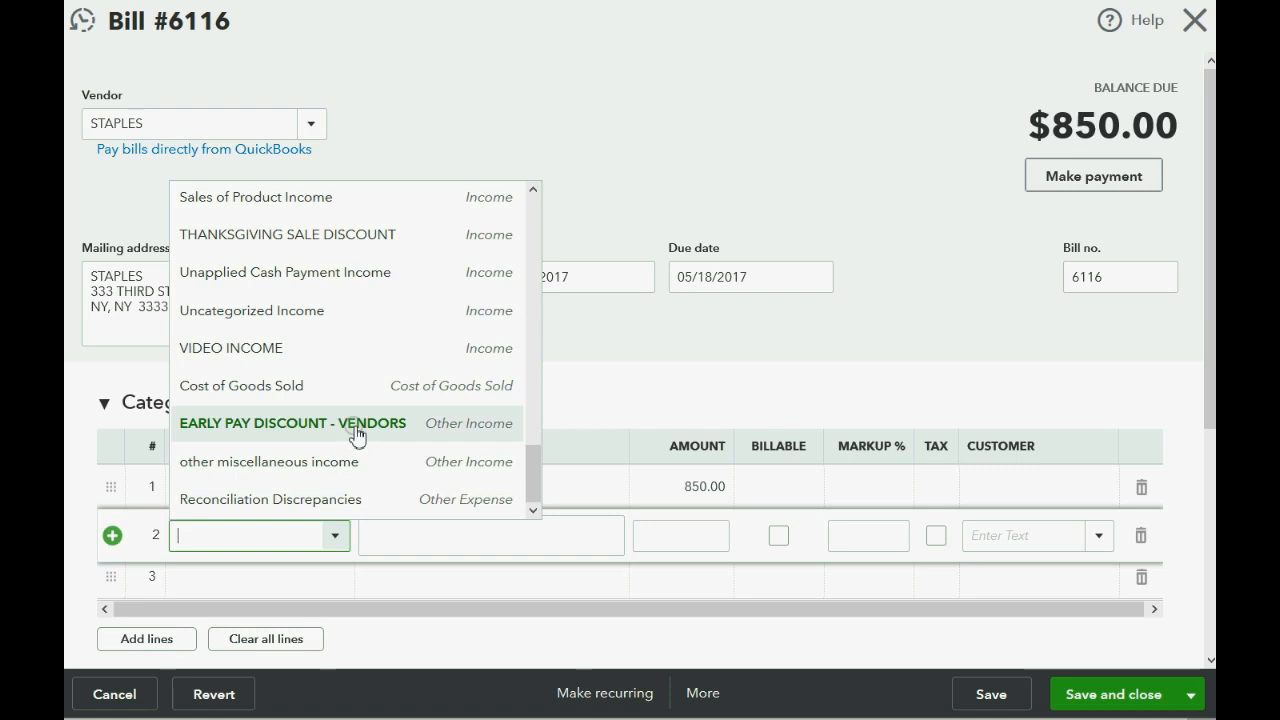
scroll(357, 435, up, 3)
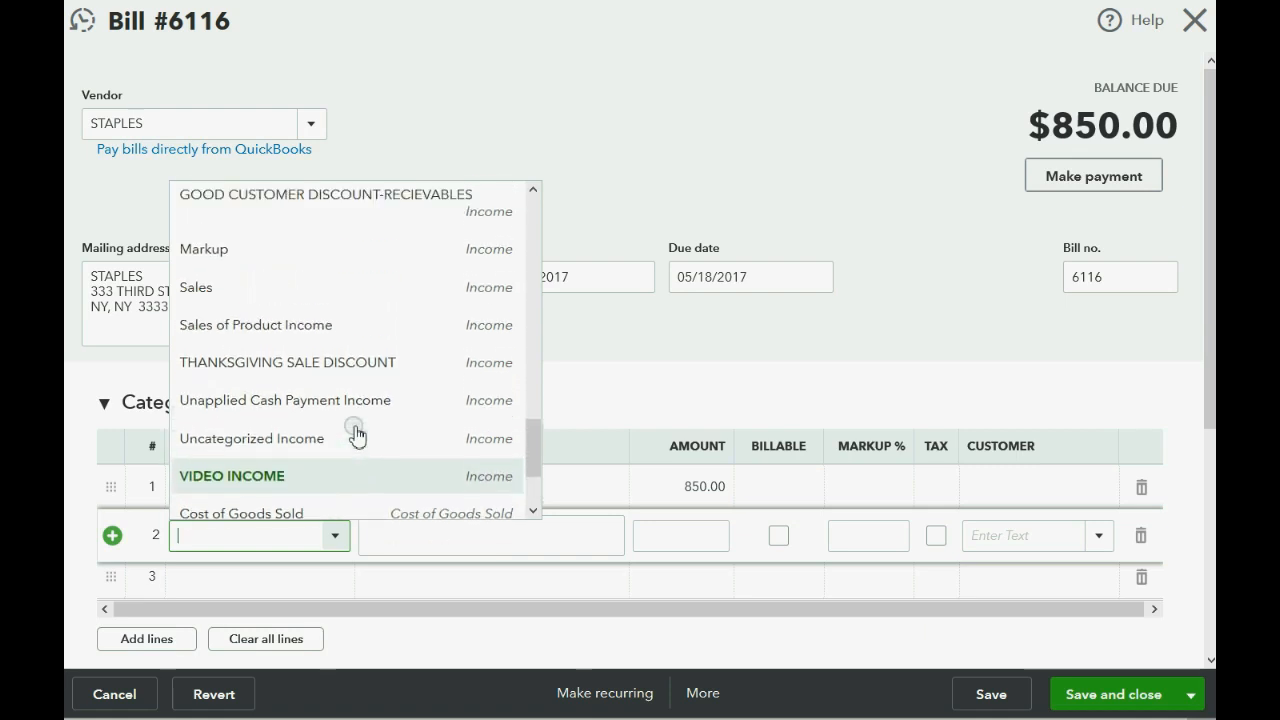
scroll(357, 435, up, 6)
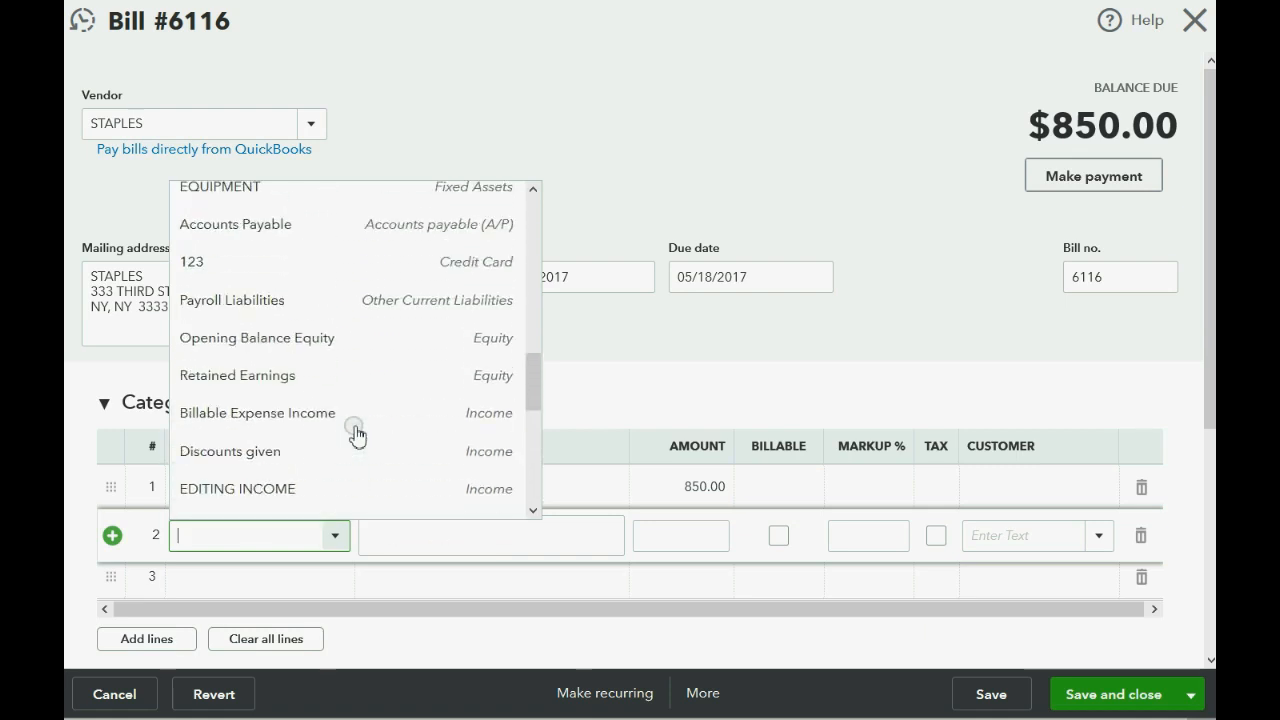
scroll(357, 435, up, 1)
scroll(357, 435, down, 9)
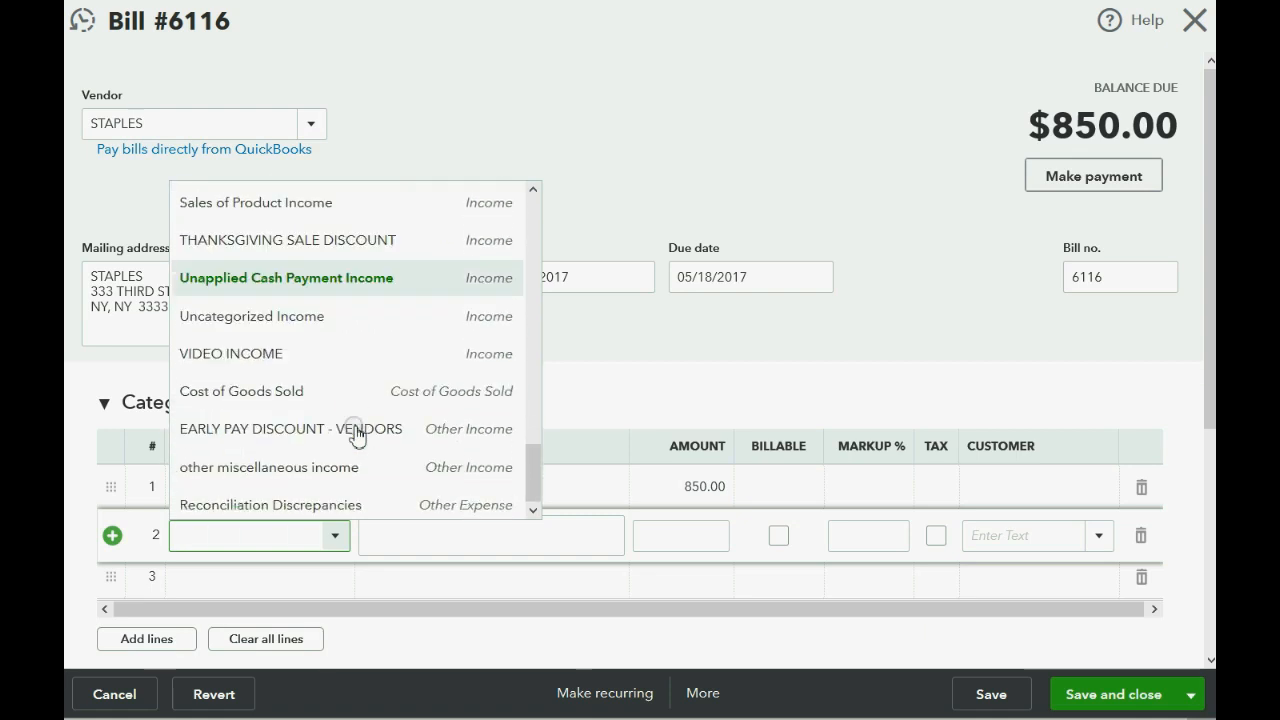
click(357, 435)
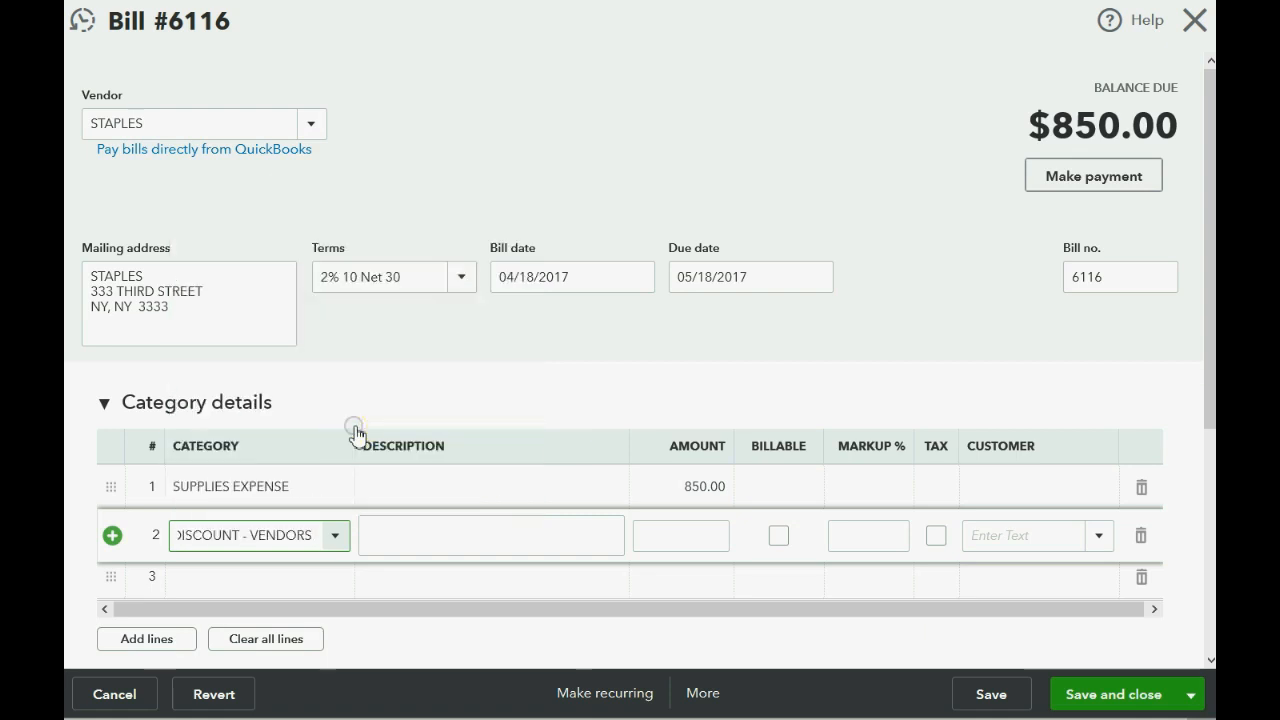
- Set the amount of the early pay discount line to -17
click(679, 535)
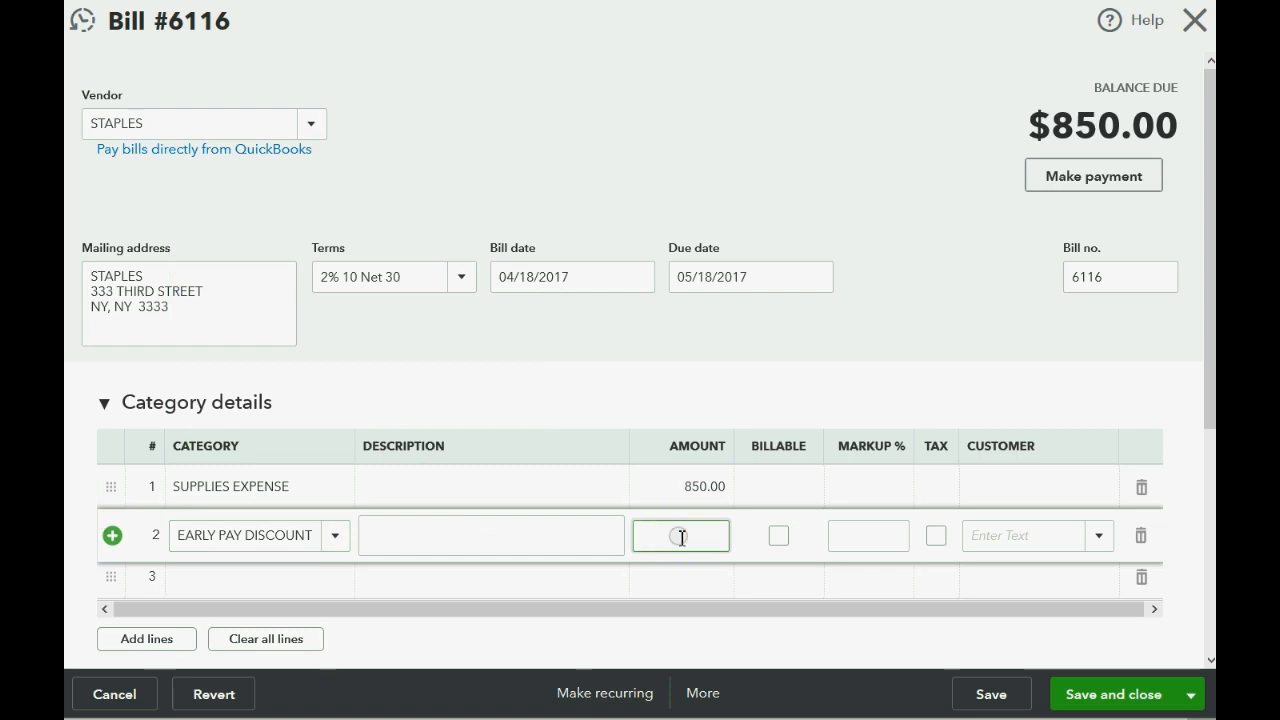
text(-)
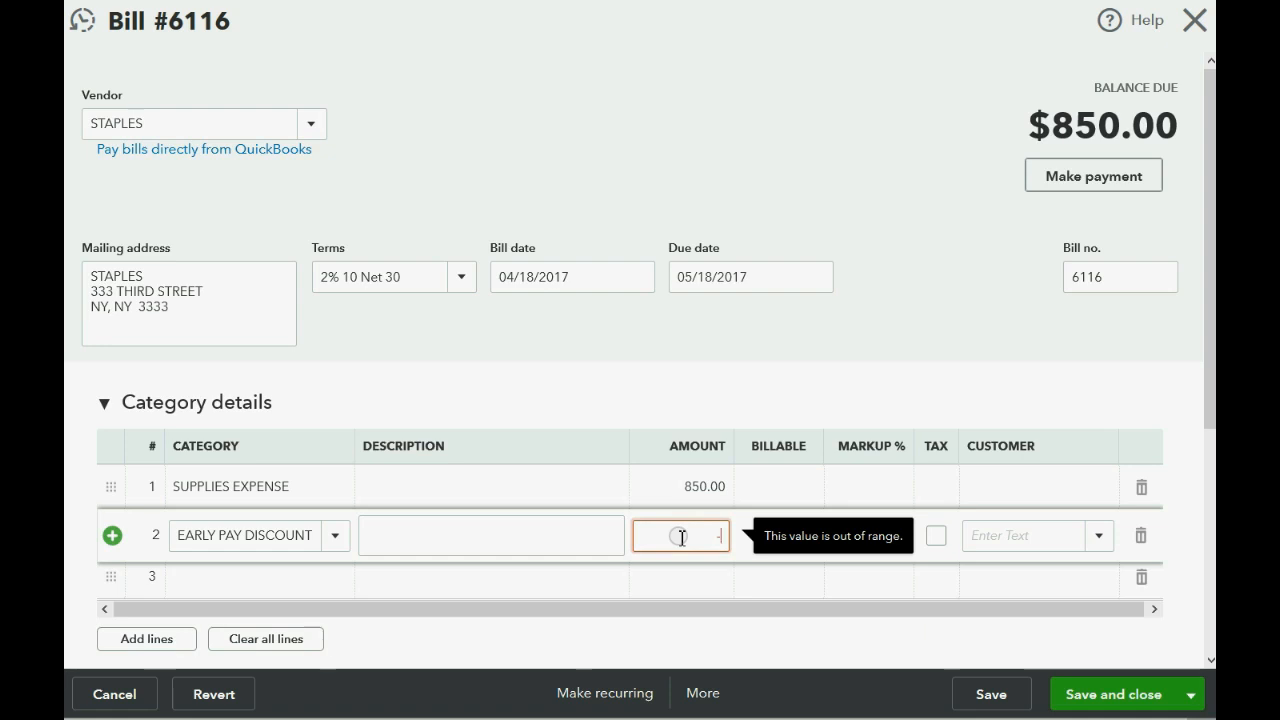
text(17)
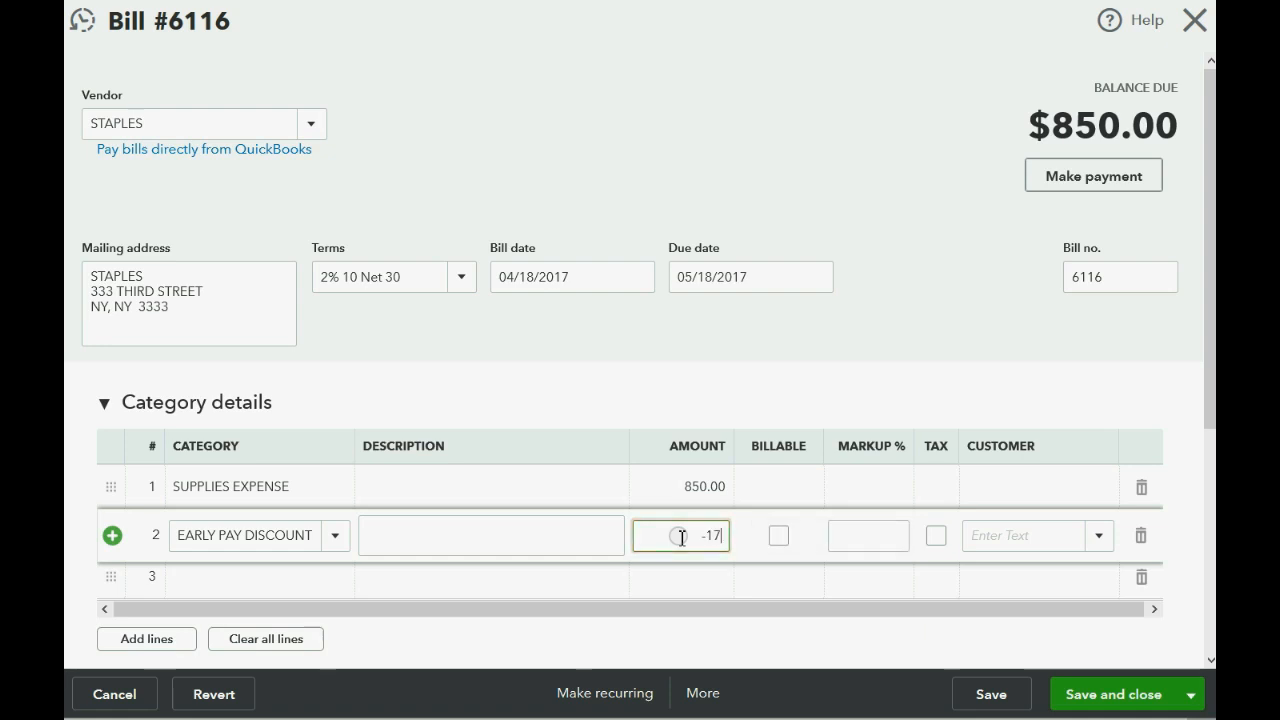
key(Tab)
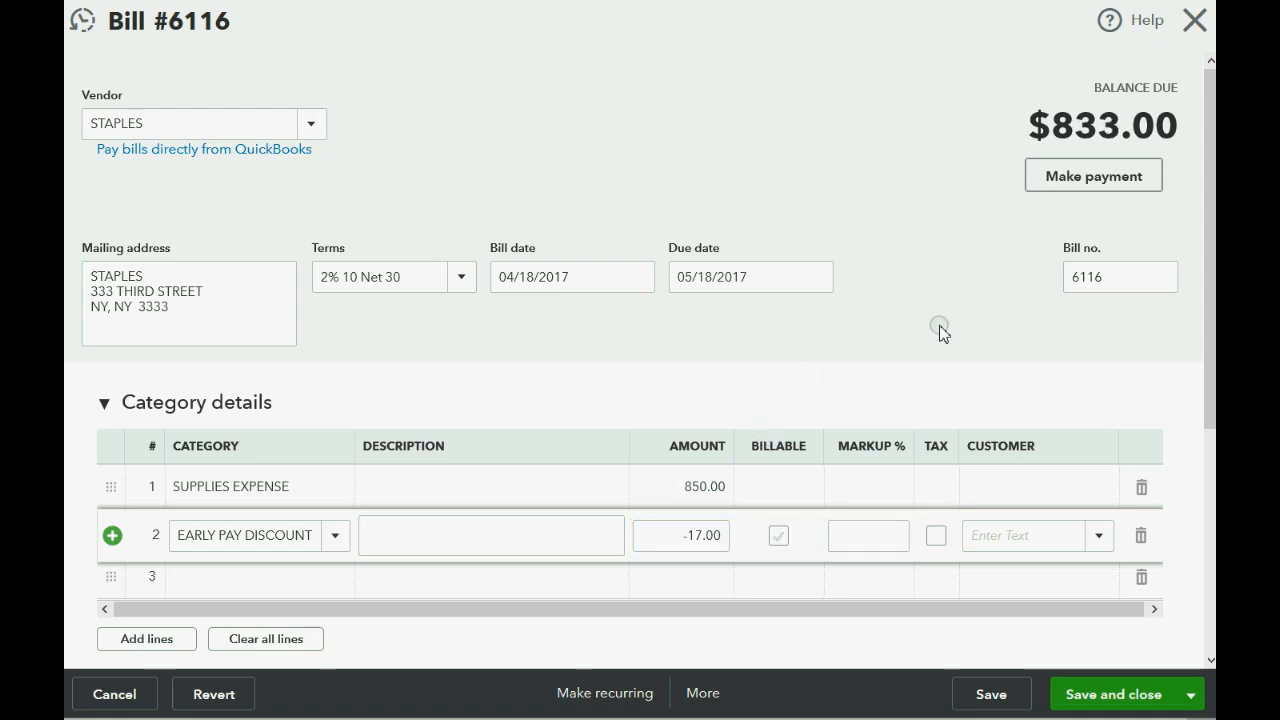
- Check the bill's total with the early pay discount line included, and save and close the bill
scroll(941, 331, down, 1)
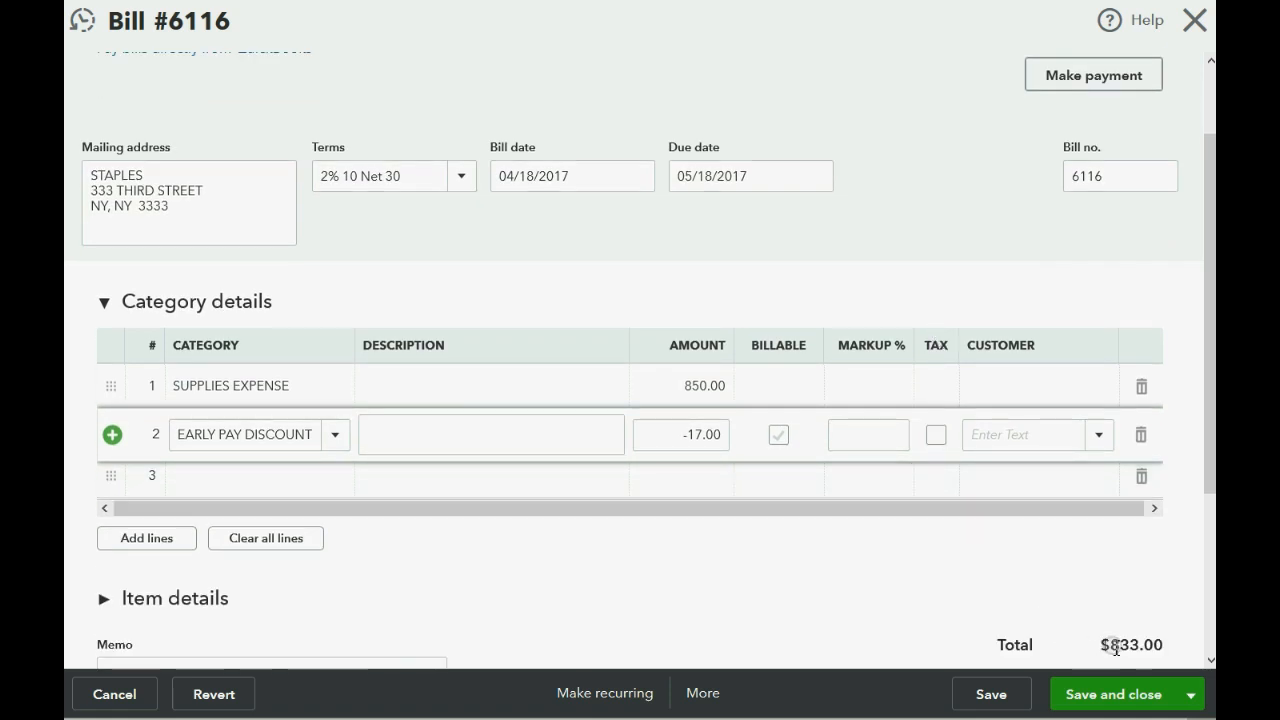
mouse_move(1108, 646)
mouse_down()
mouse_move(1170, 655)
mouse_move(1111, 637)
mouse_up()
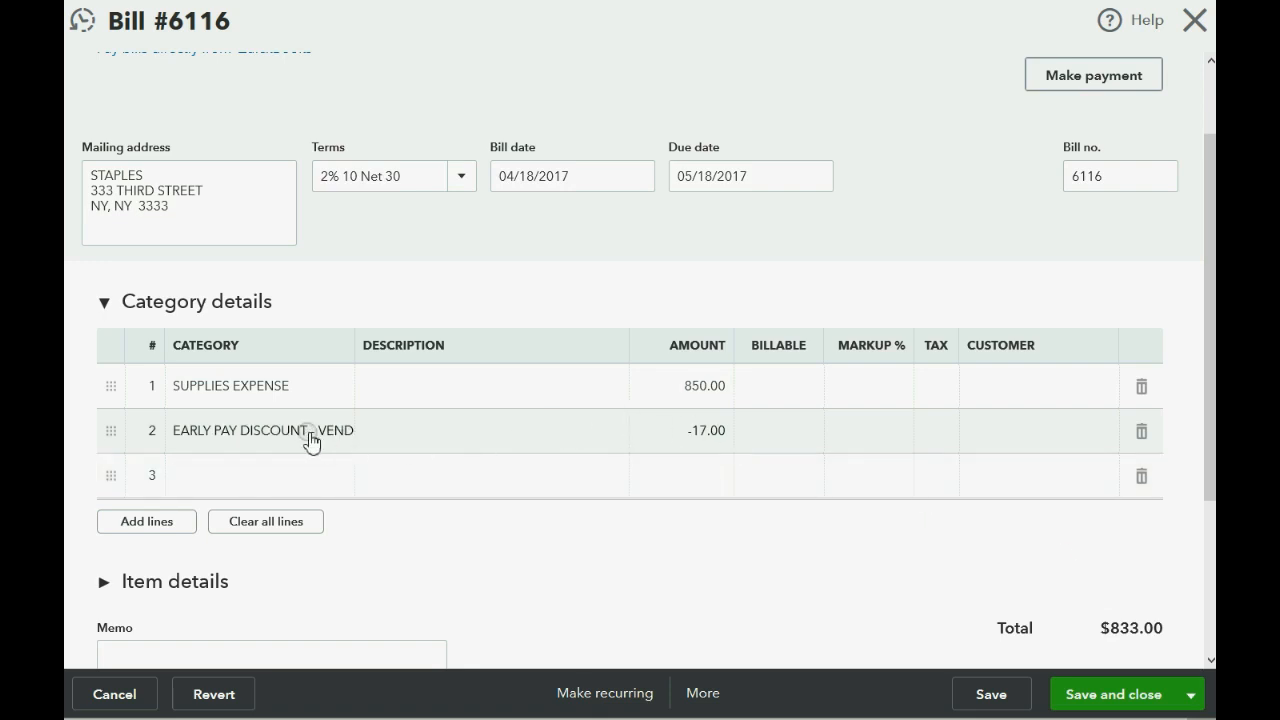
click(1090, 694)
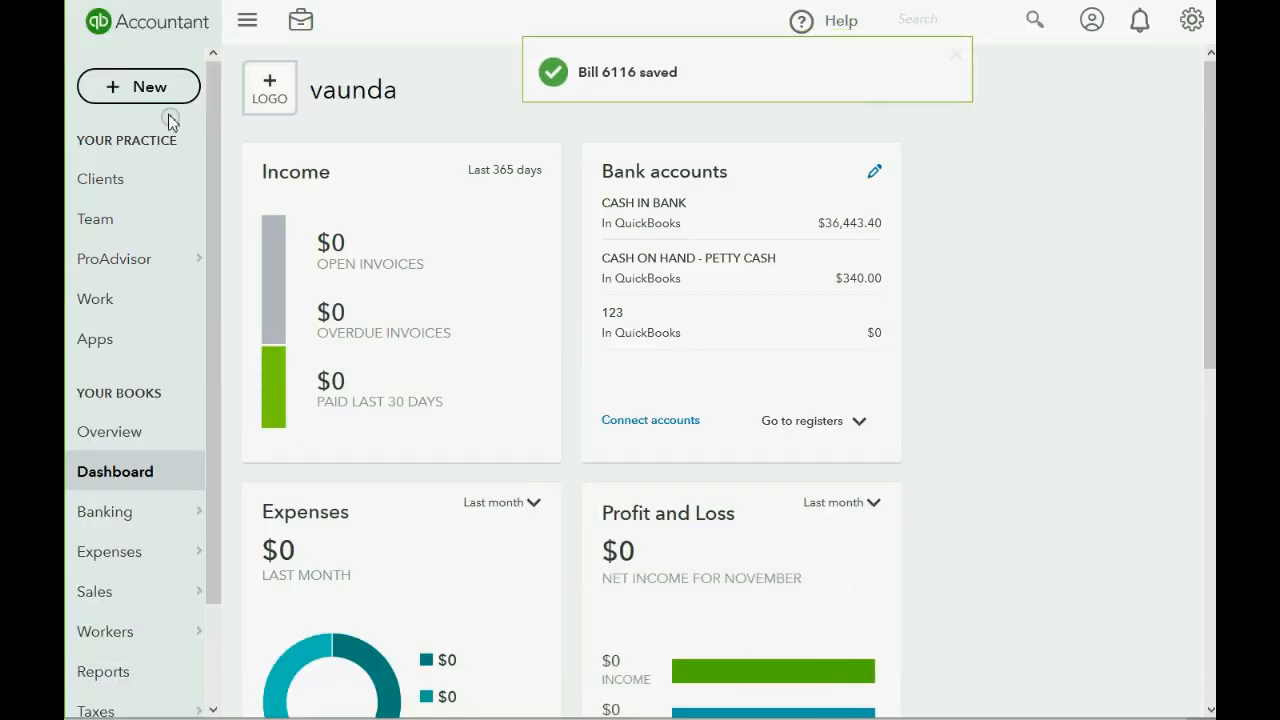
- Start paying bills again and filter the open bills to the payee STAPLES for all due dates
click(147, 87)
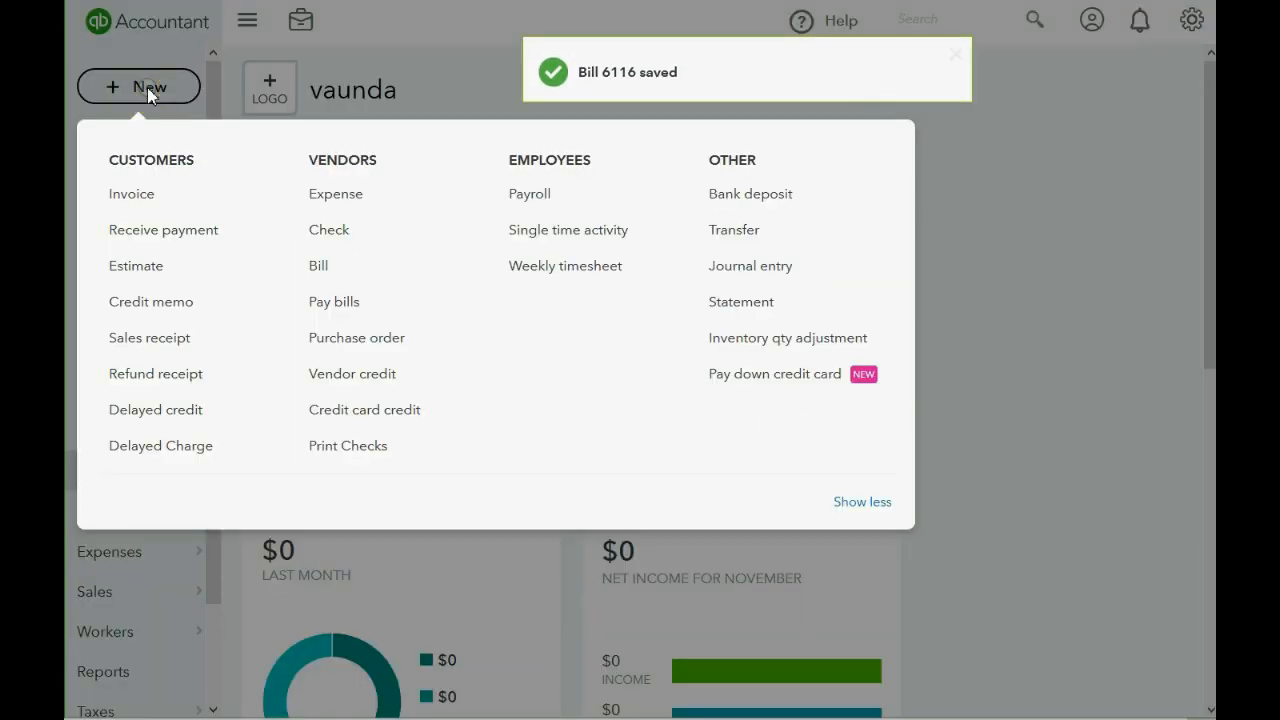
click(335, 302)
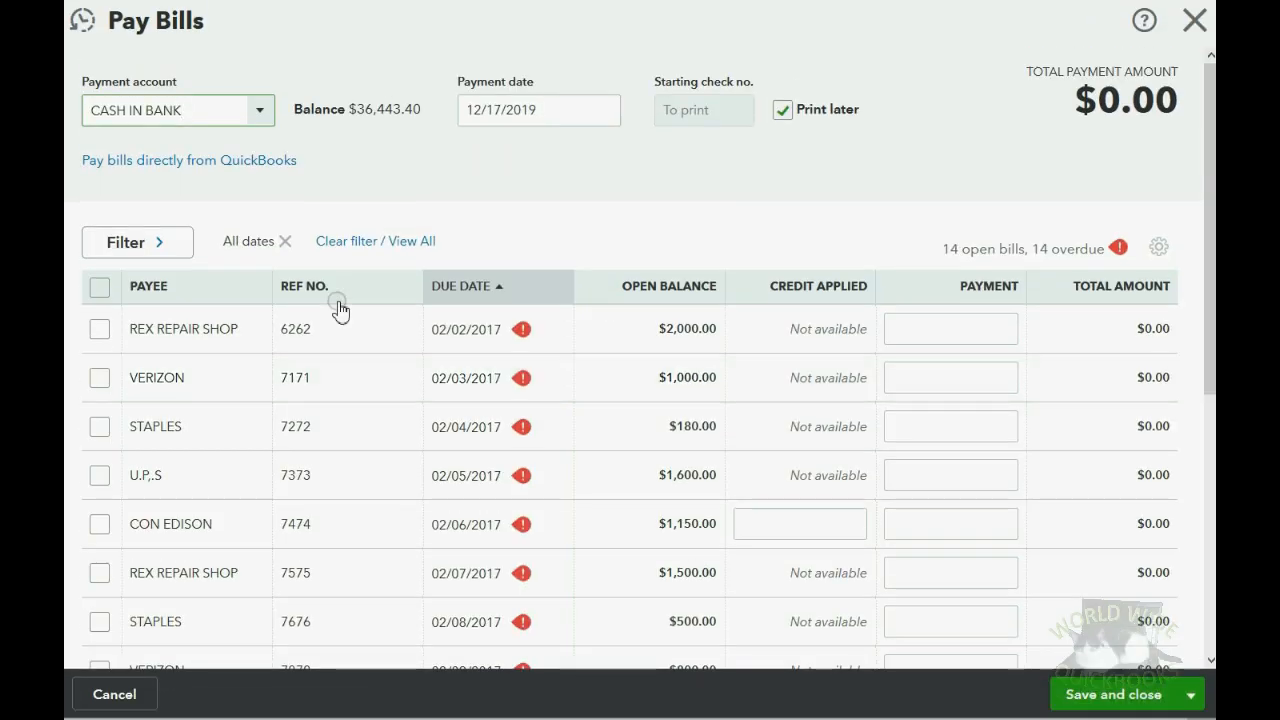
click(171, 245)
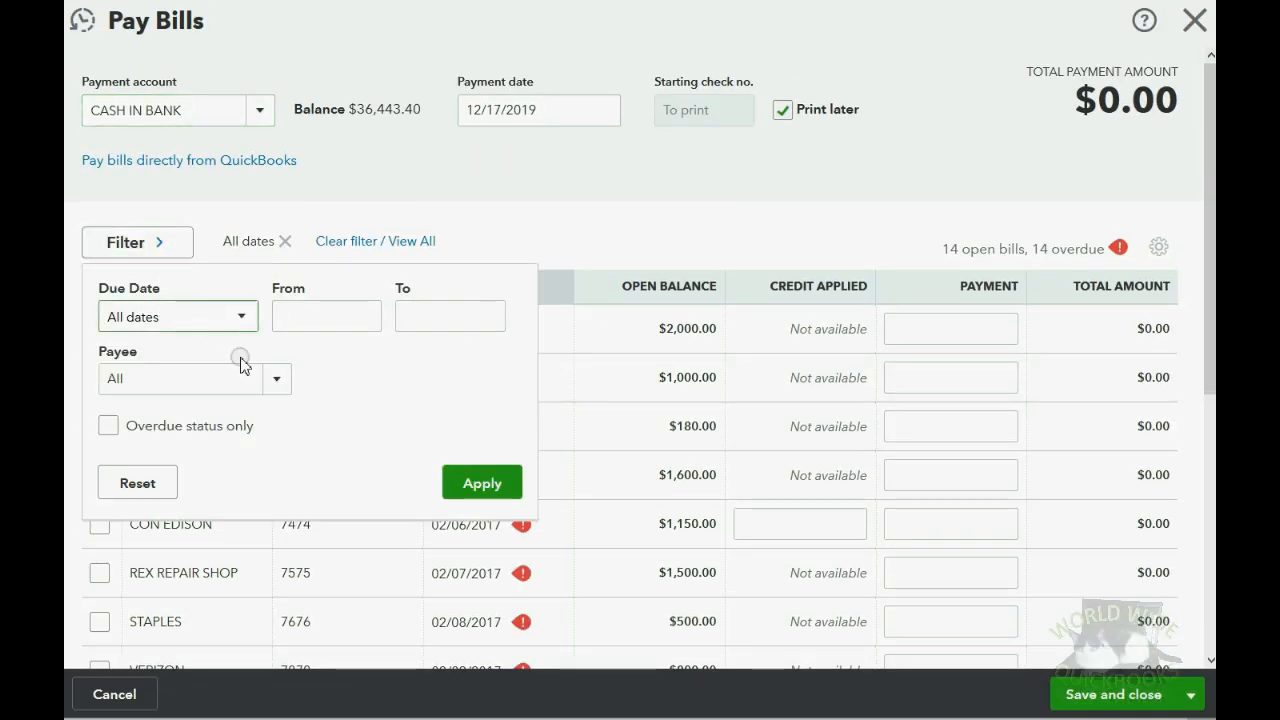
click(276, 382)
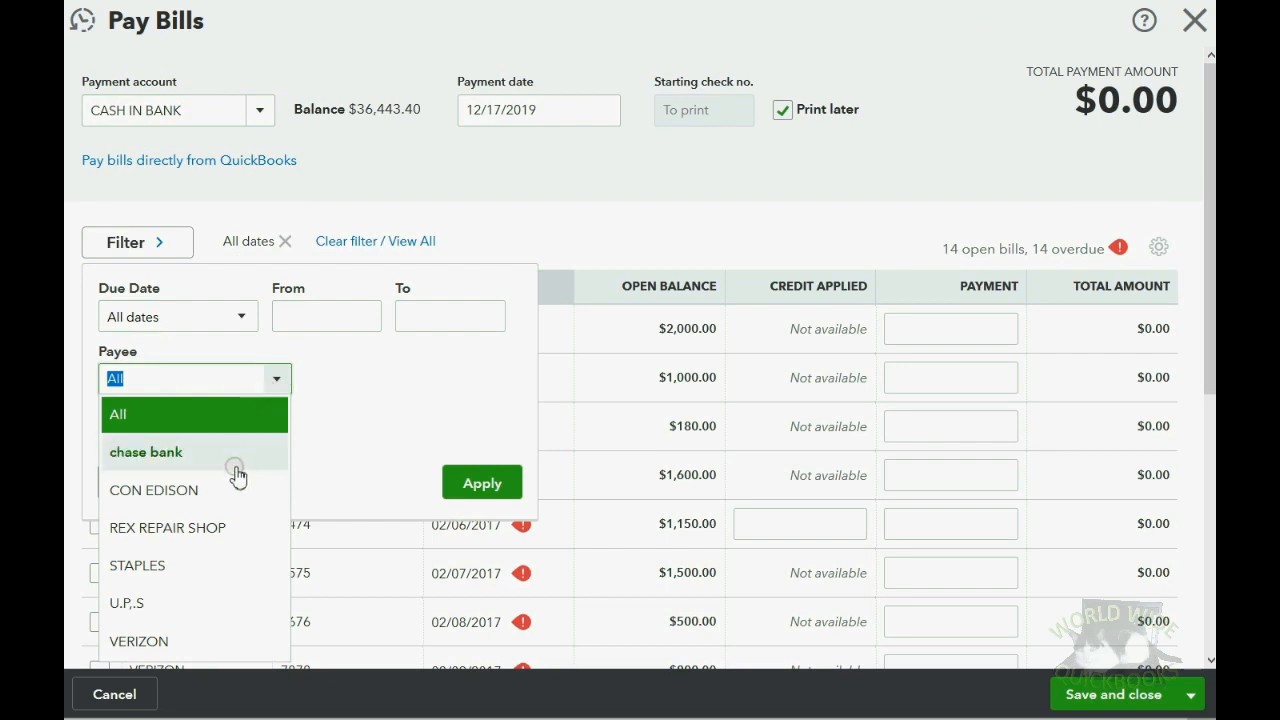
click(200, 568)
click(484, 490)
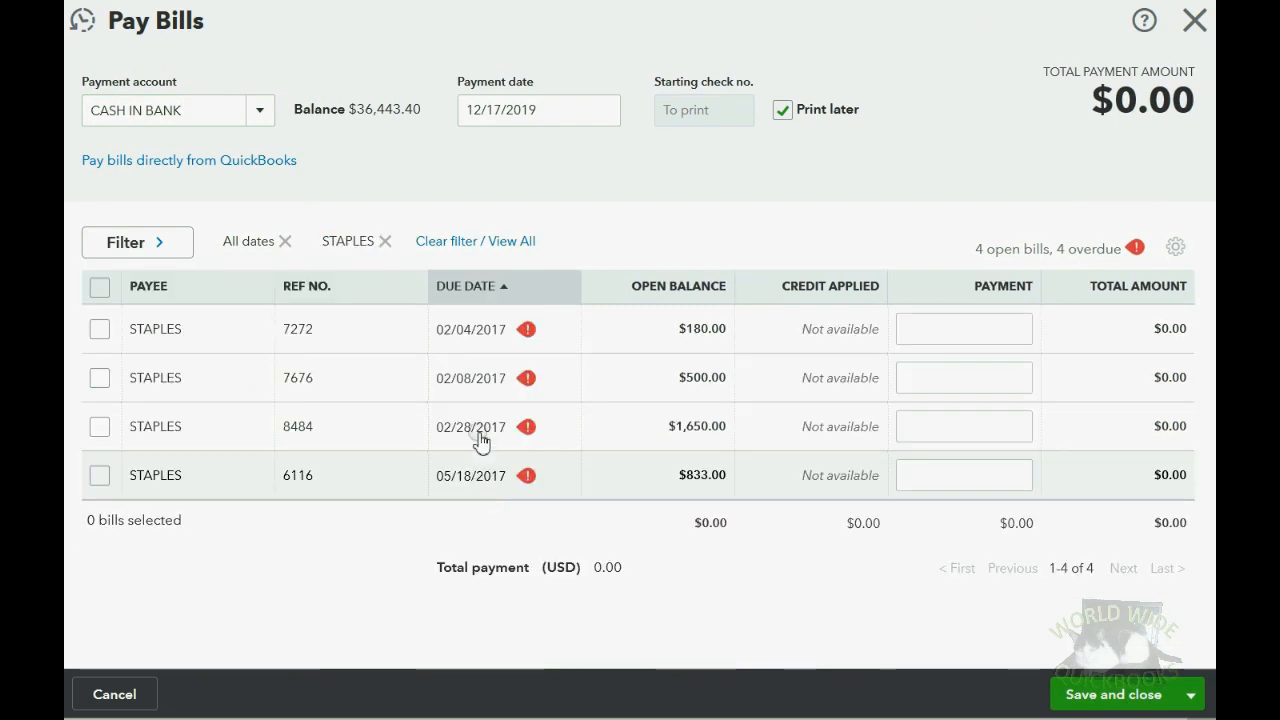
- Pay Staples bill 6116 from CASH IN BANK with a payment date of 04/19/2017, and save and close the payment
click(603, 110)
click(482, 164)
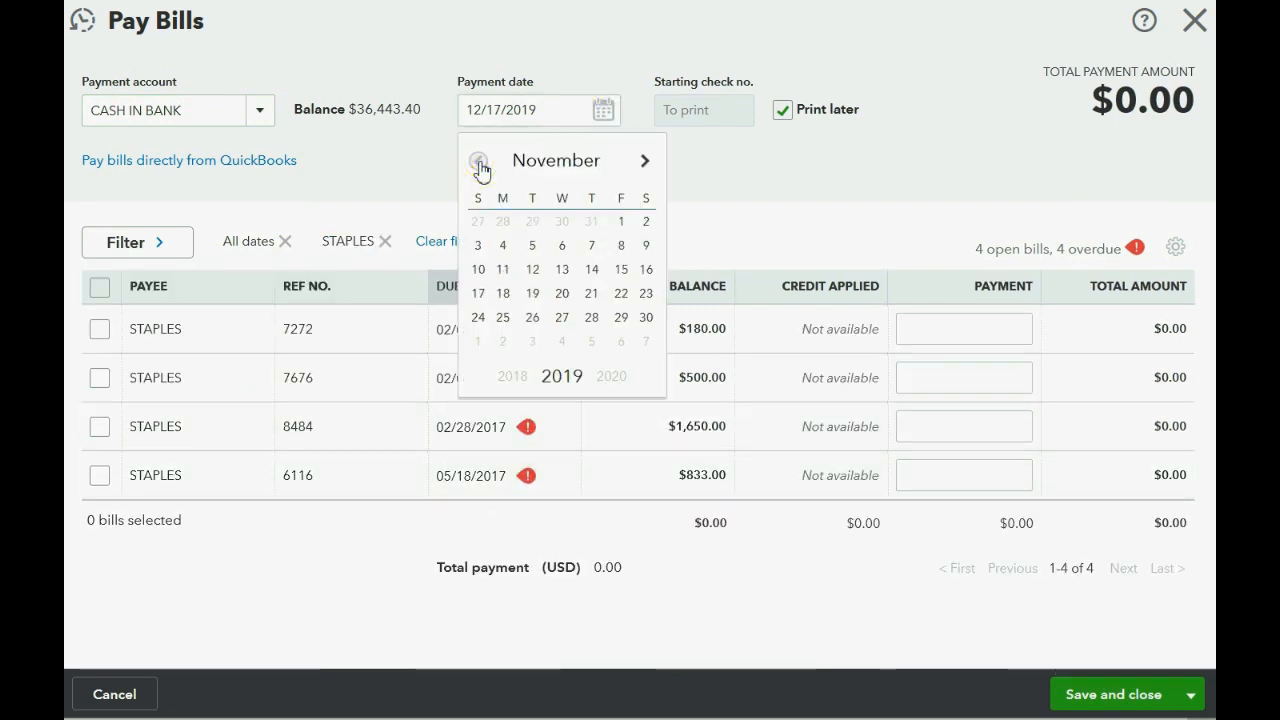
click(482, 164)
click(482, 164)
click(481, 164)
click(479, 162)
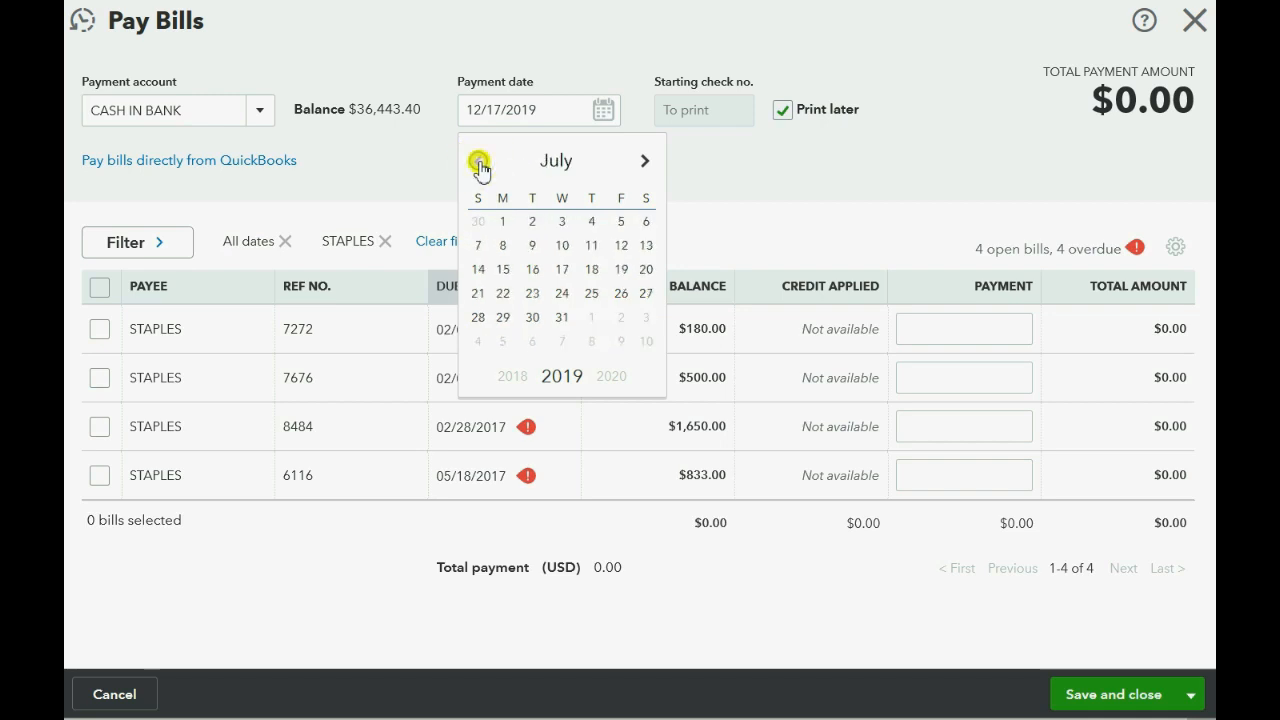
click(479, 162)
click(479, 162)
click(479, 162)
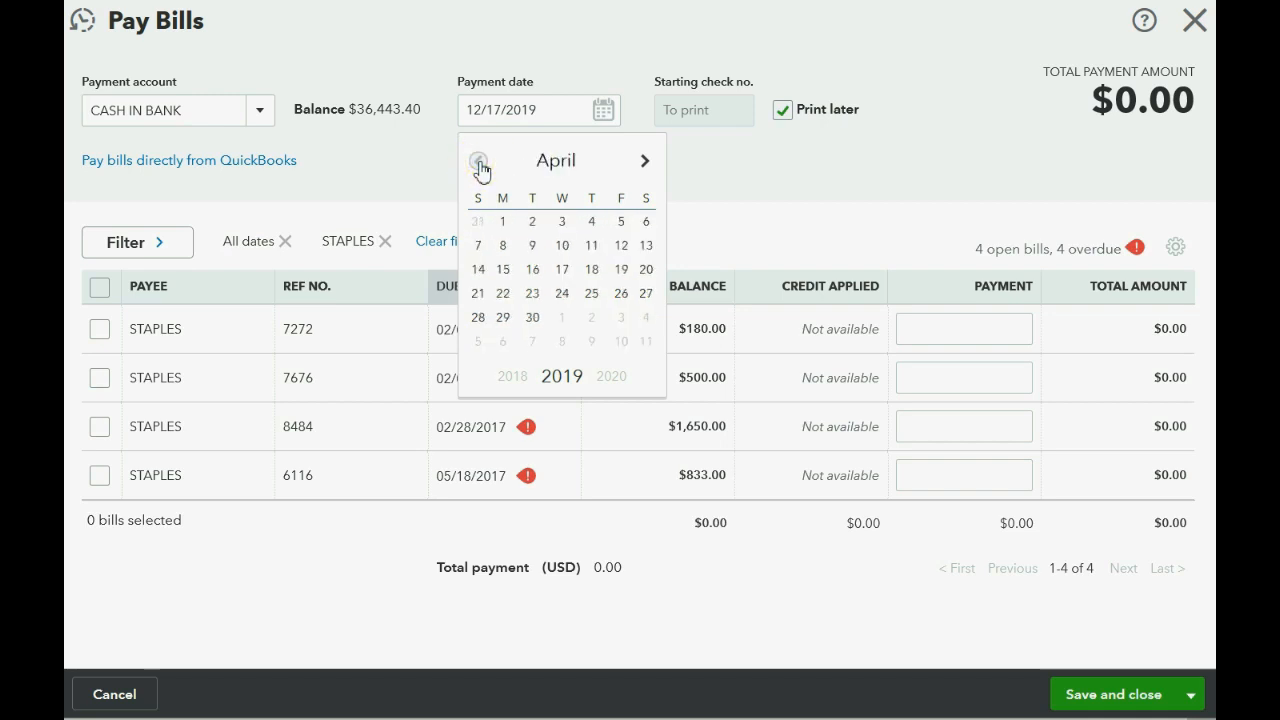
click(619, 269)
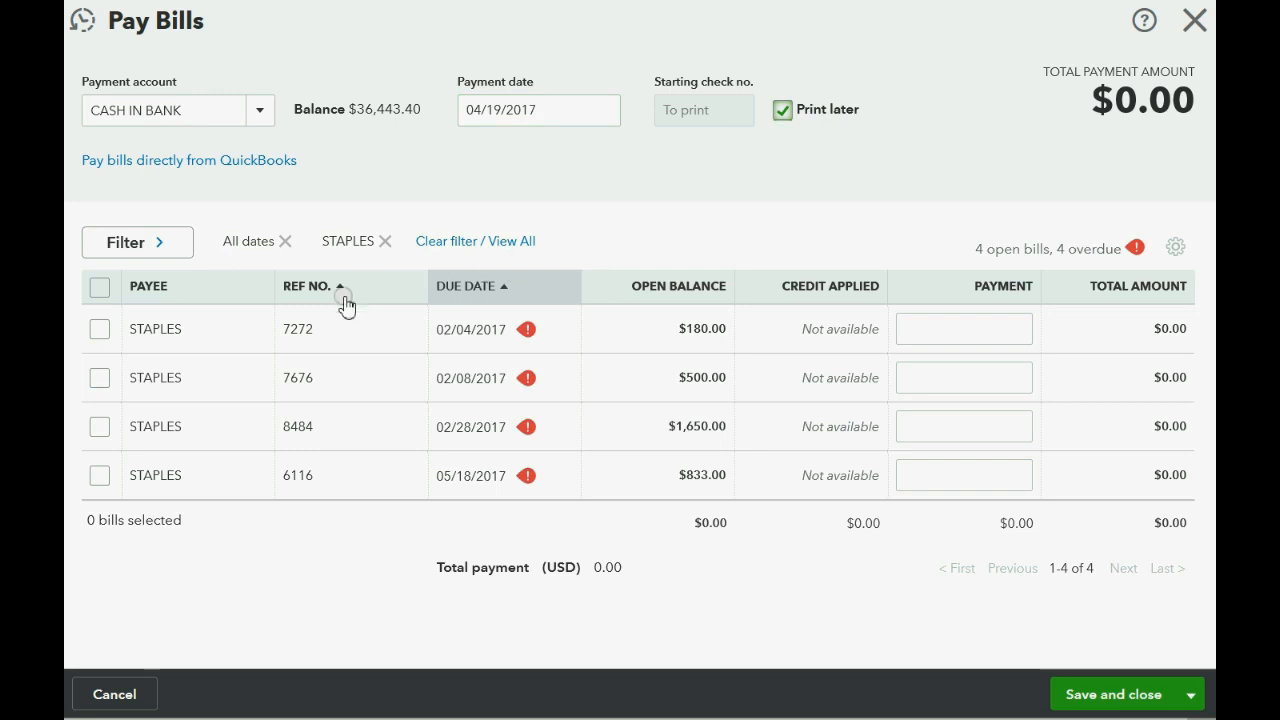
click(99, 475)
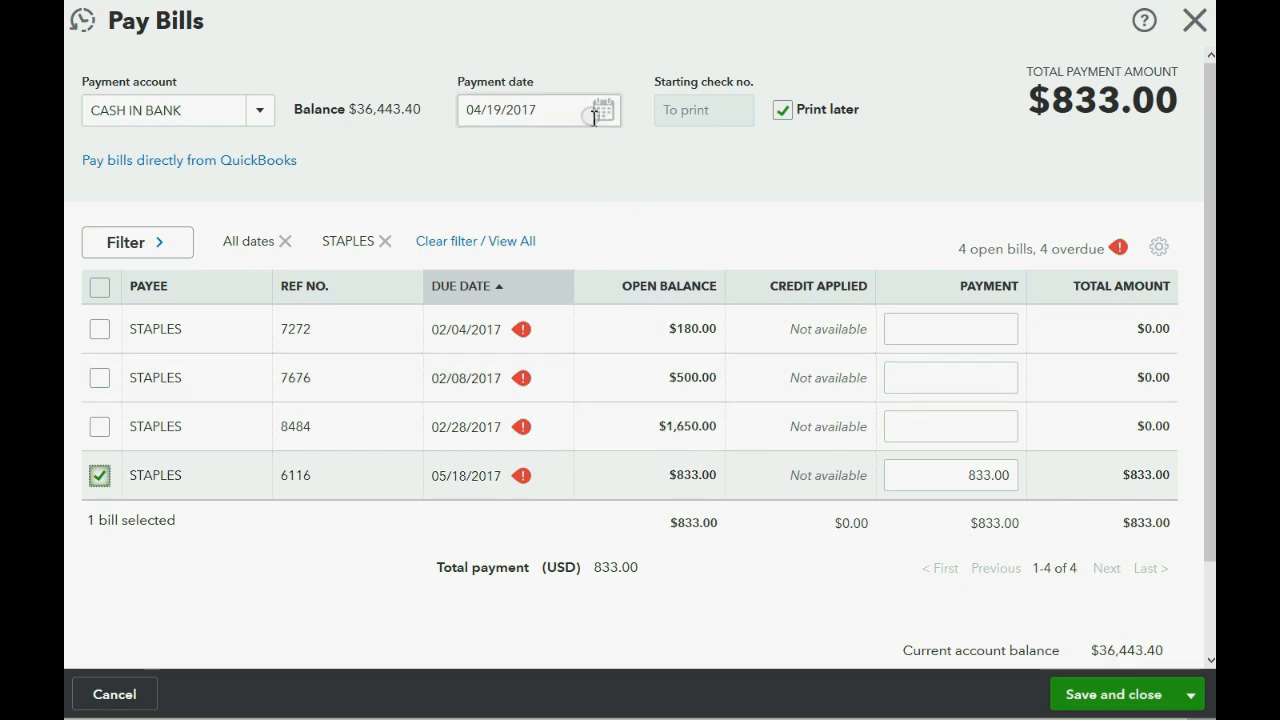
click(1108, 700)
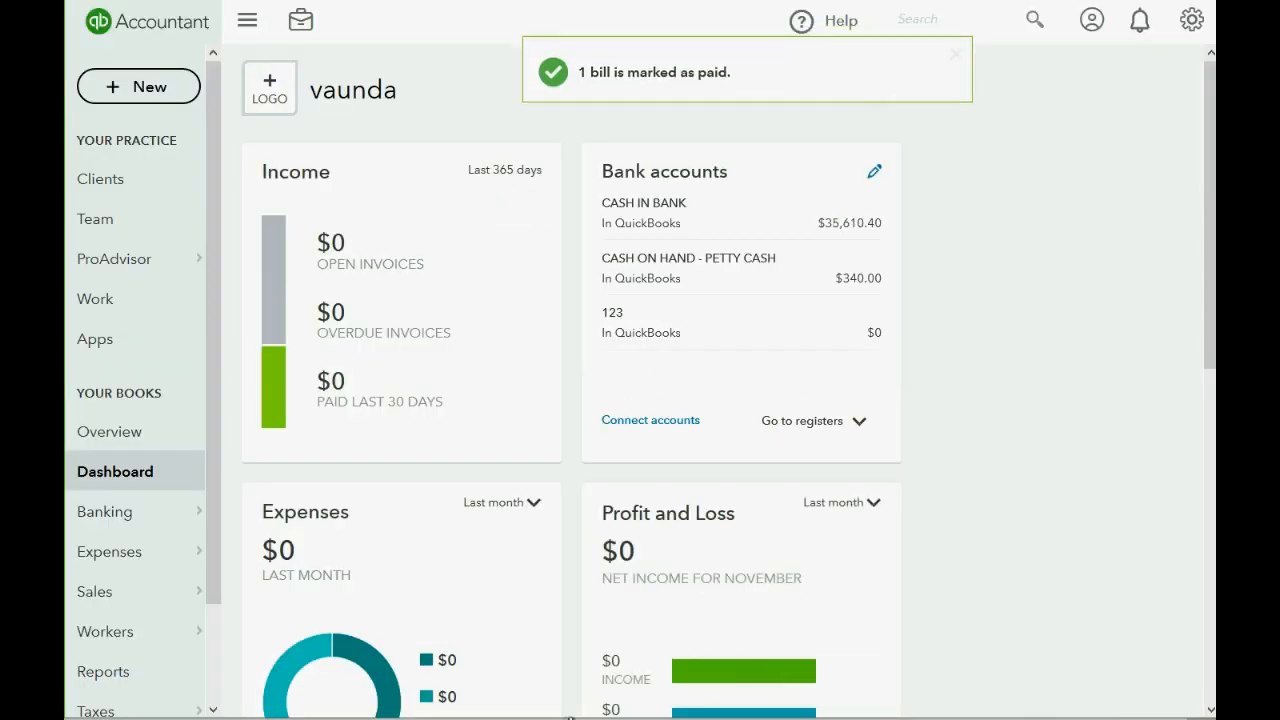
- Open the custom report Trial Balance - all and examine the account balances, including the vendor early pay discount
click(115, 672)
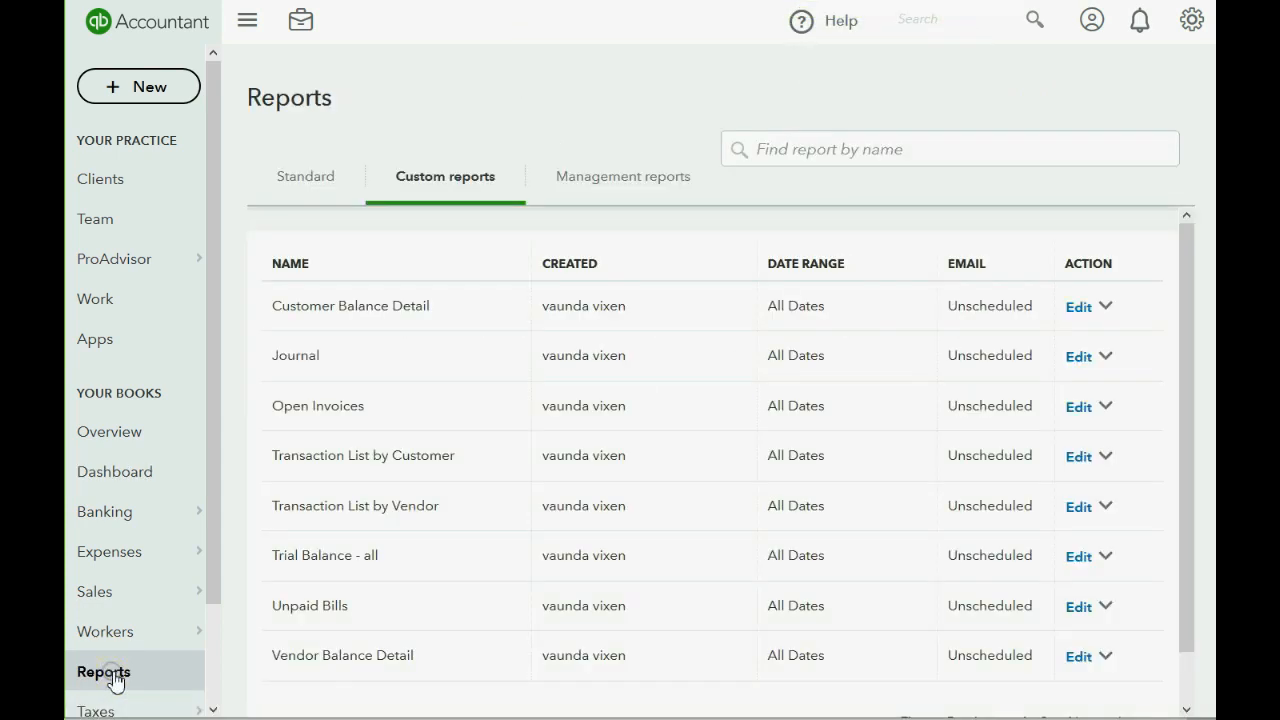
click(337, 557)
scroll(666, 386, down, 5)
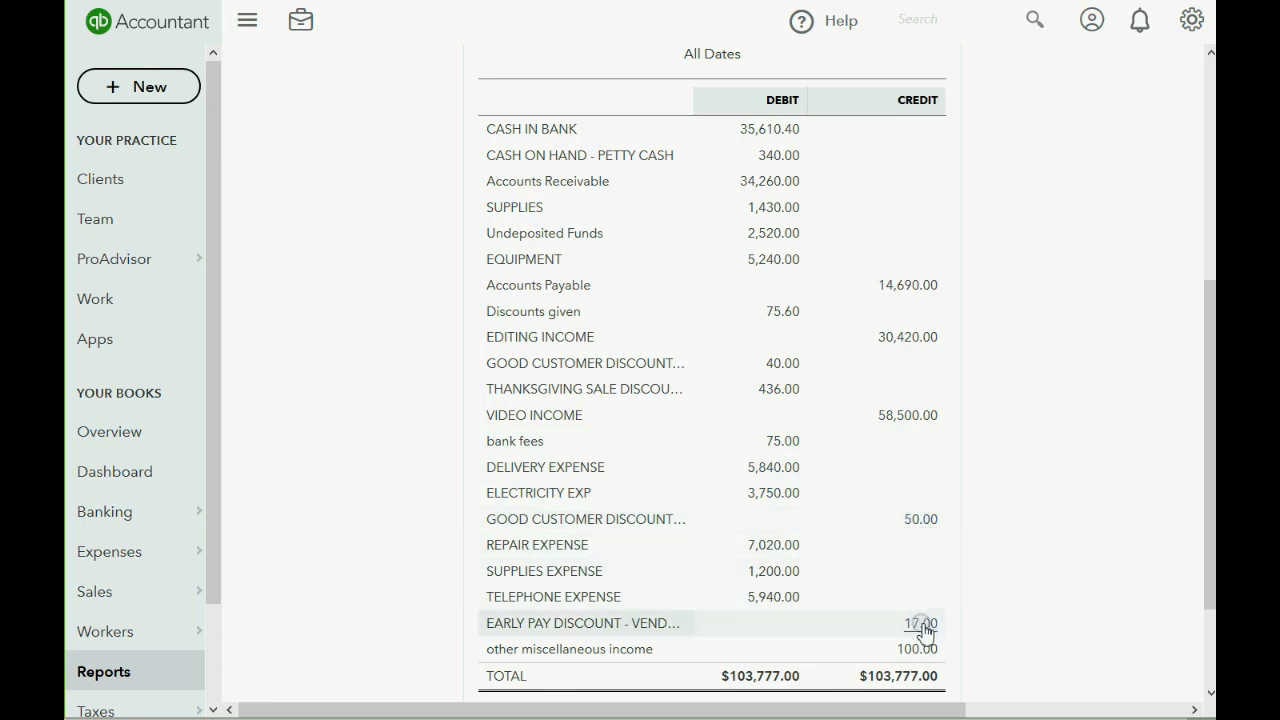
scroll(875, 595, up, 3)
scroll(874, 597, down, 2)
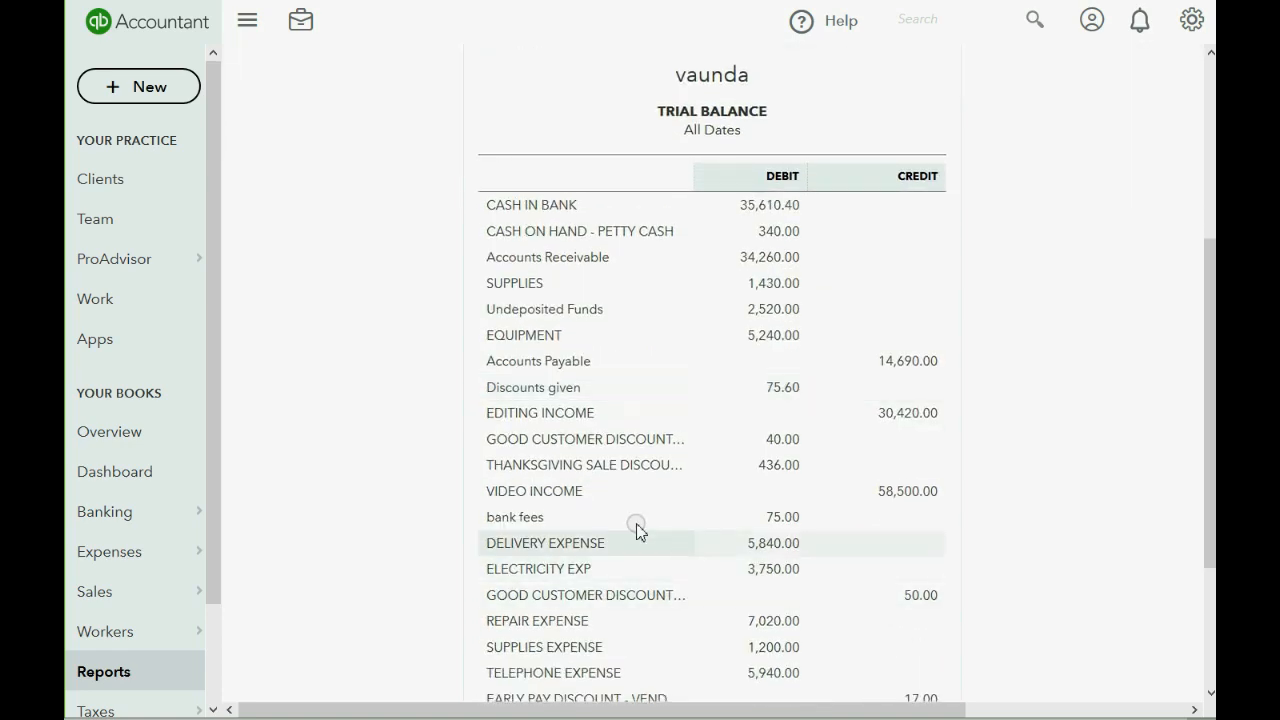
- Return to the report list and open the standard Profit and Loss report
click(105, 672)
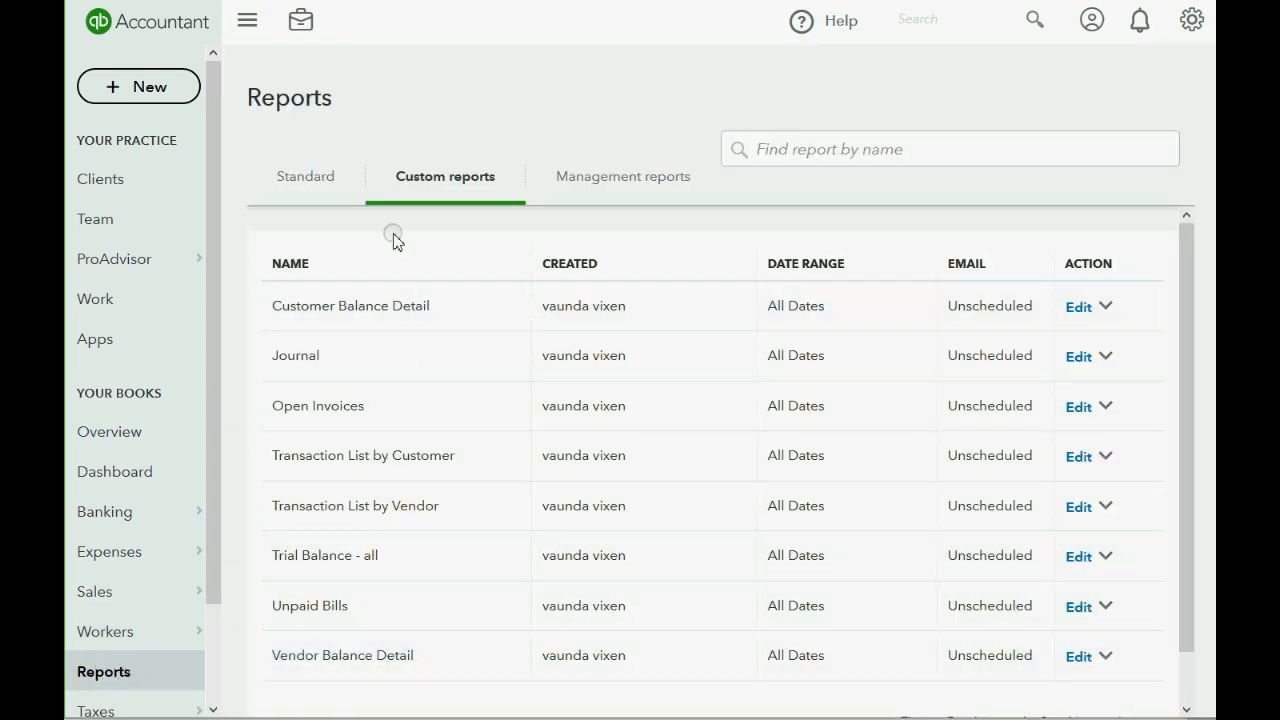
click(310, 180)
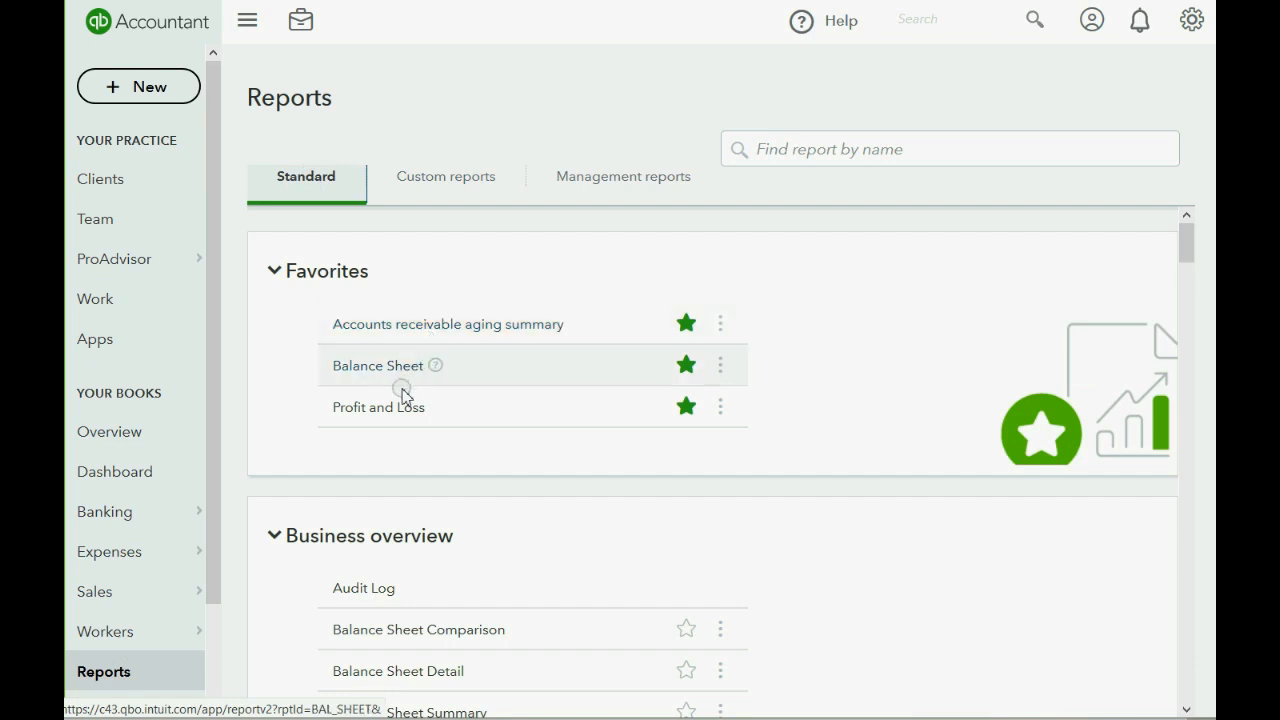
click(372, 412)
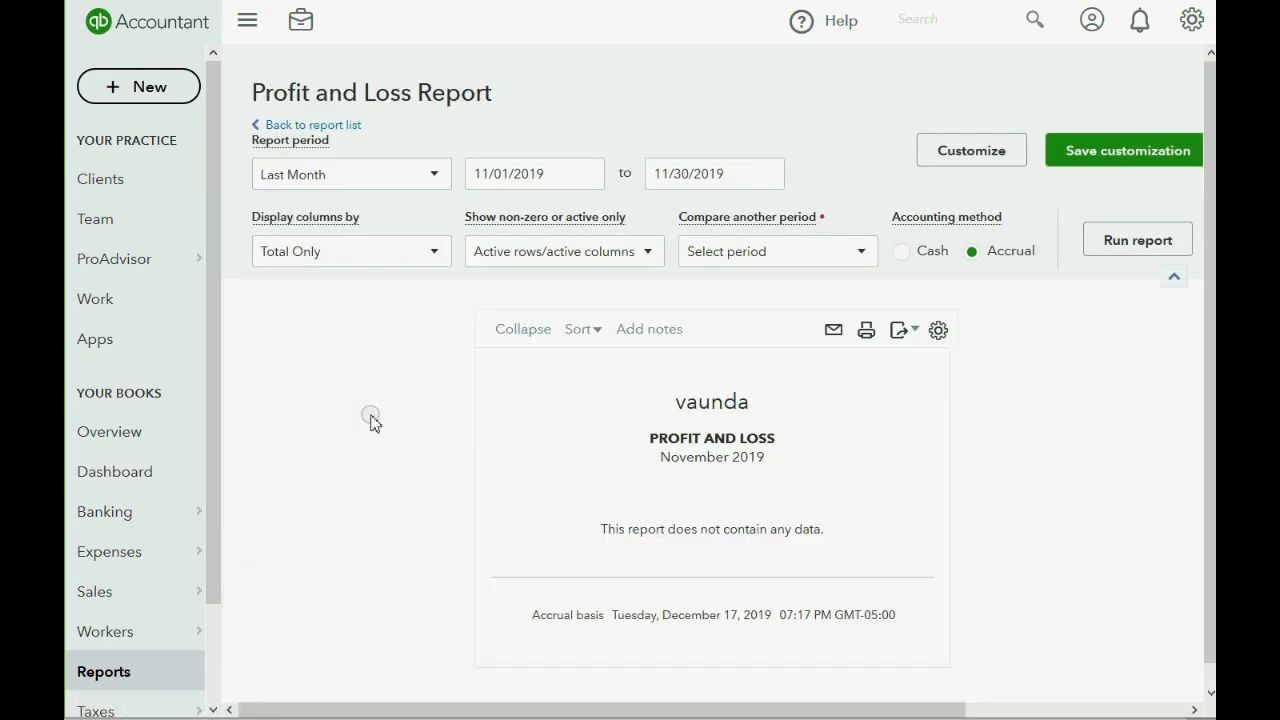
- Run the Profit and Loss report for All Dates and examine its income, expense and other income lines
click(434, 174)
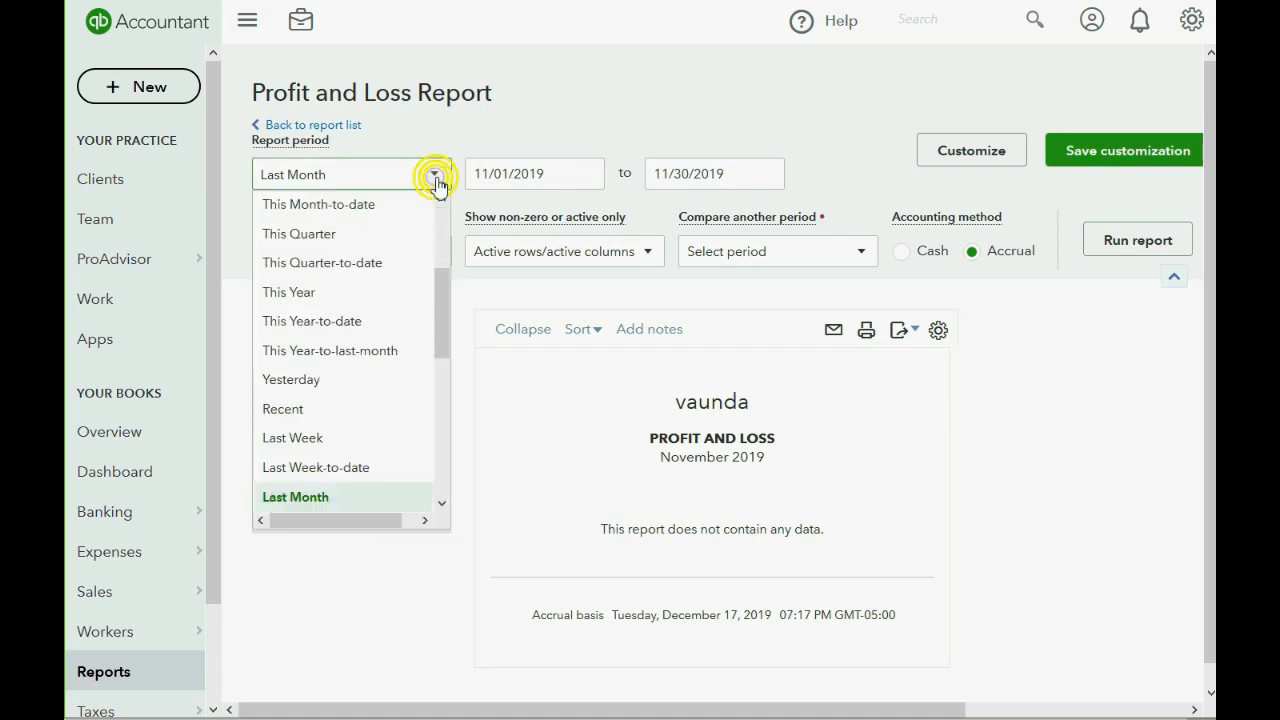
drag(434, 262, 432, 210)
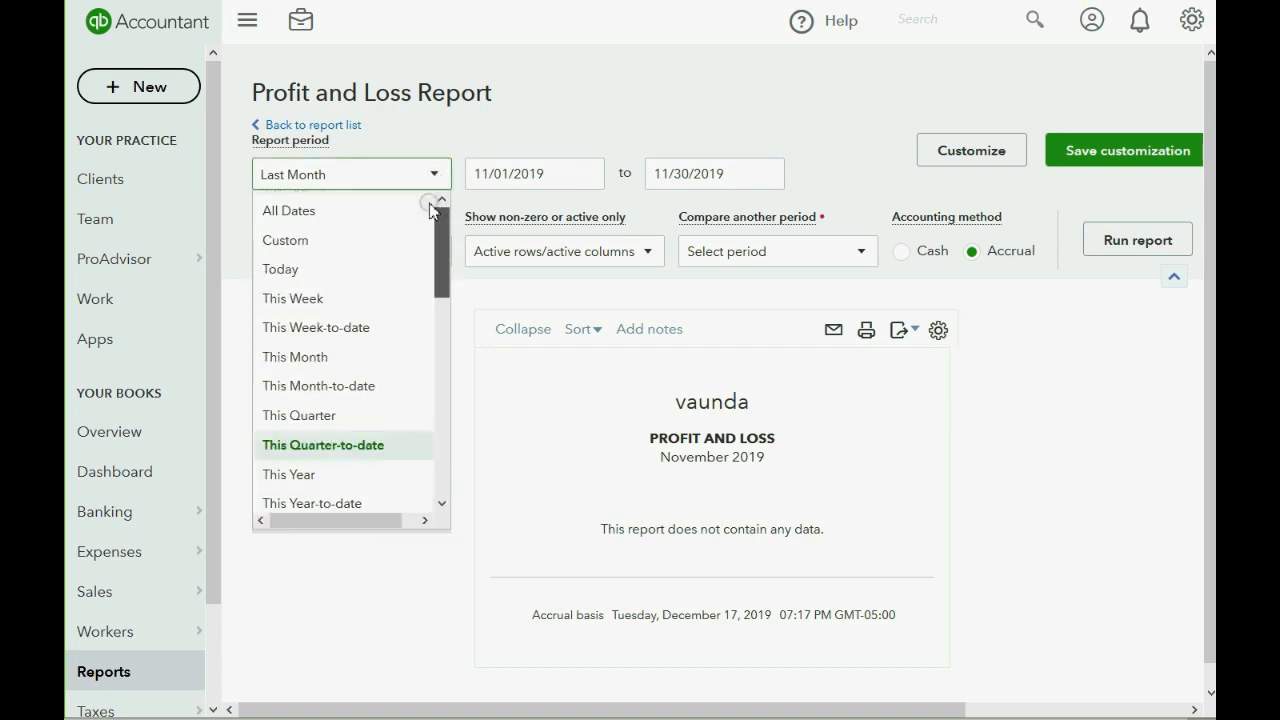
click(288, 211)
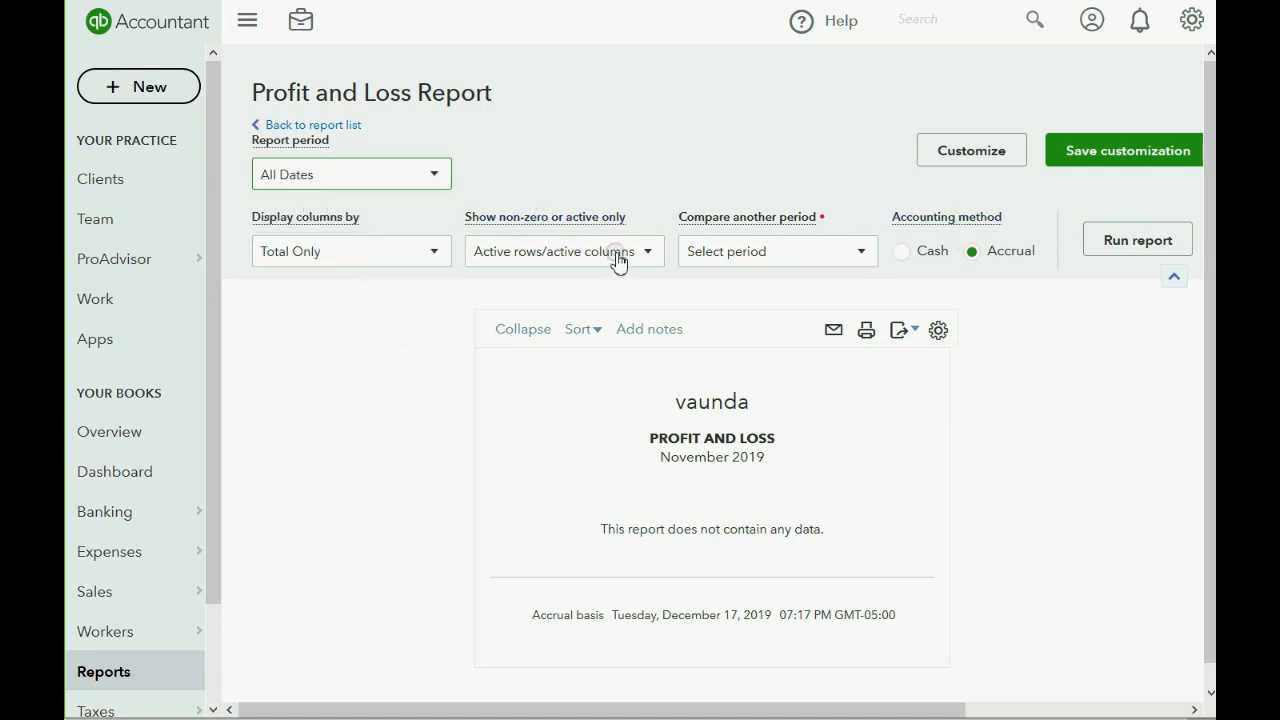
click(1117, 245)
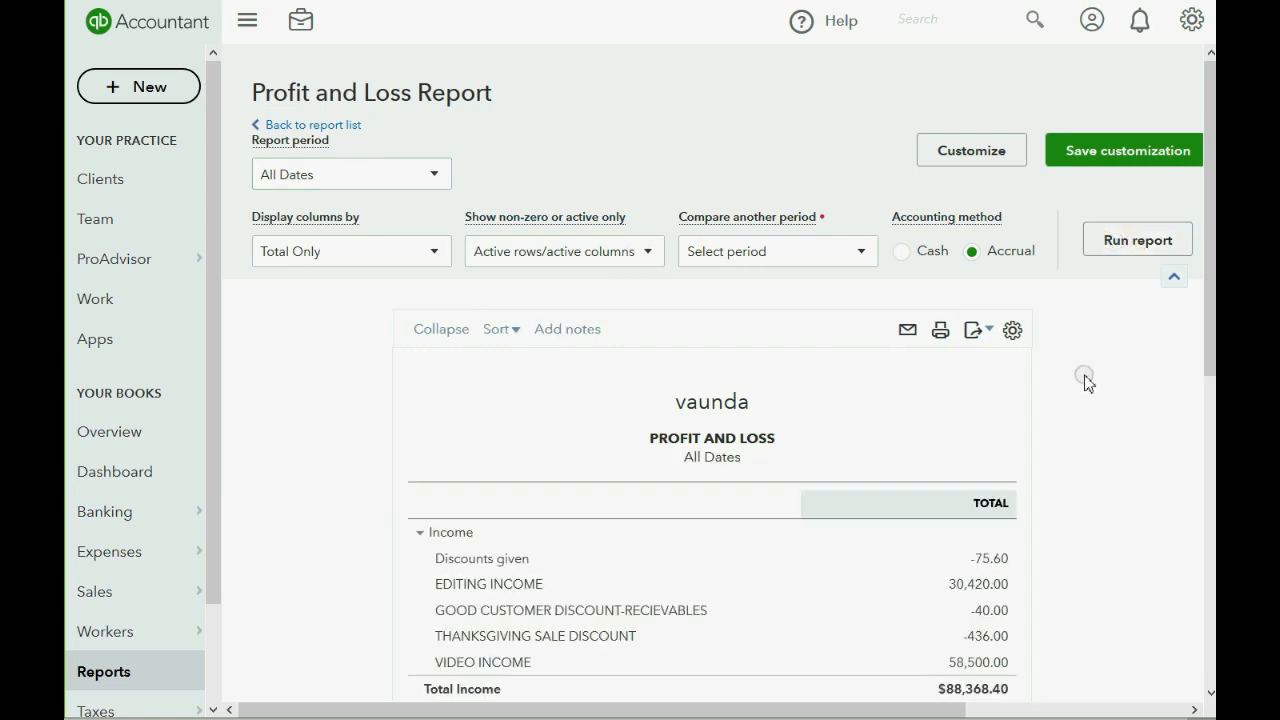
scroll(1088, 380, down, 3)
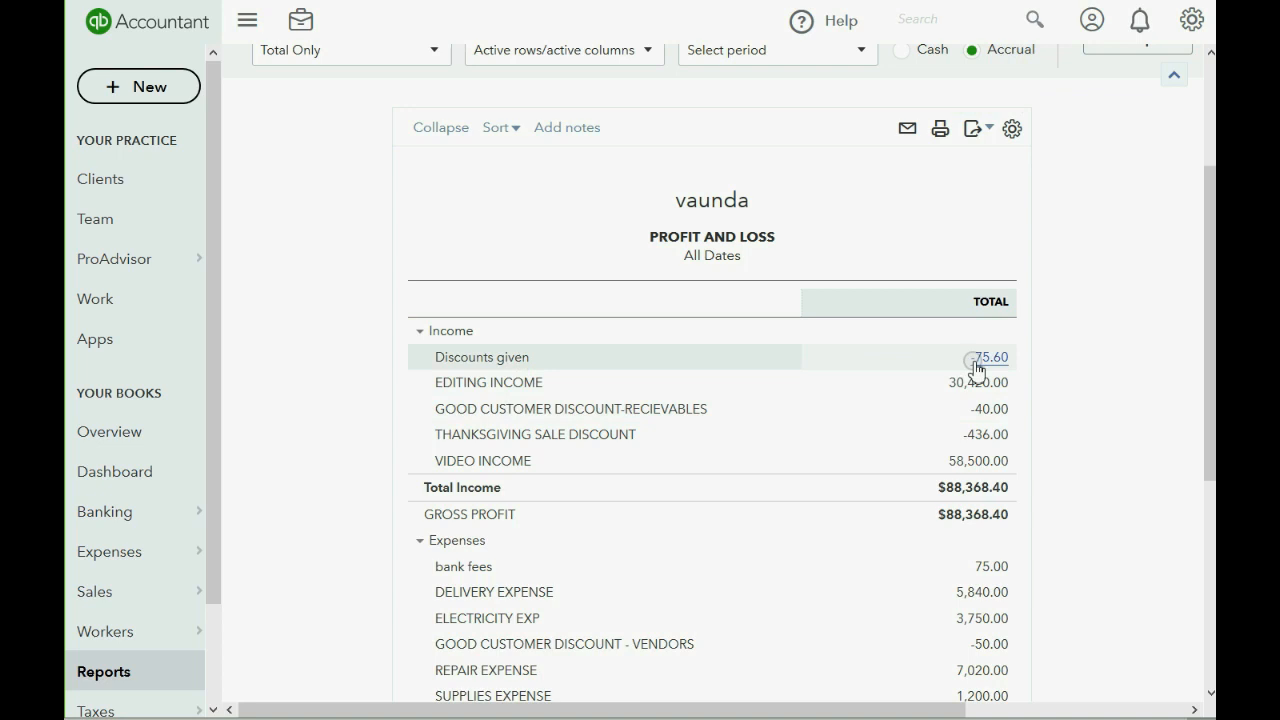
scroll(977, 368, down, 2)
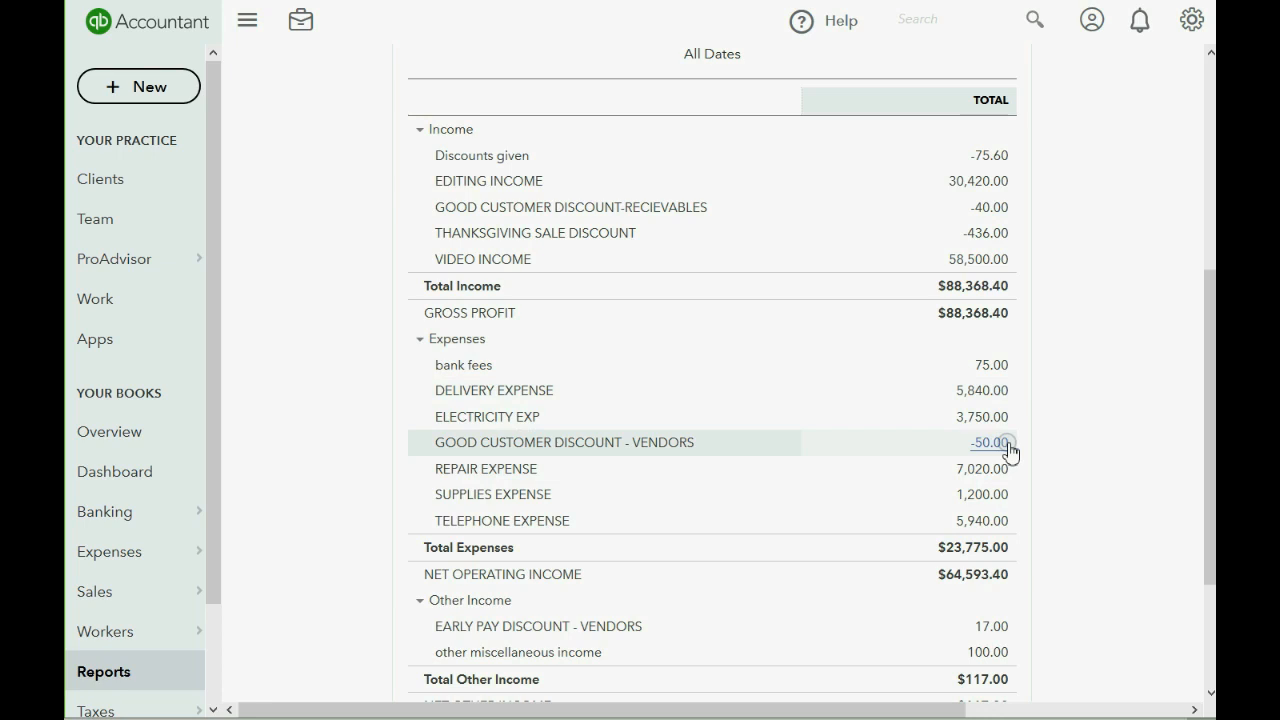
scroll(983, 483, down, 3)
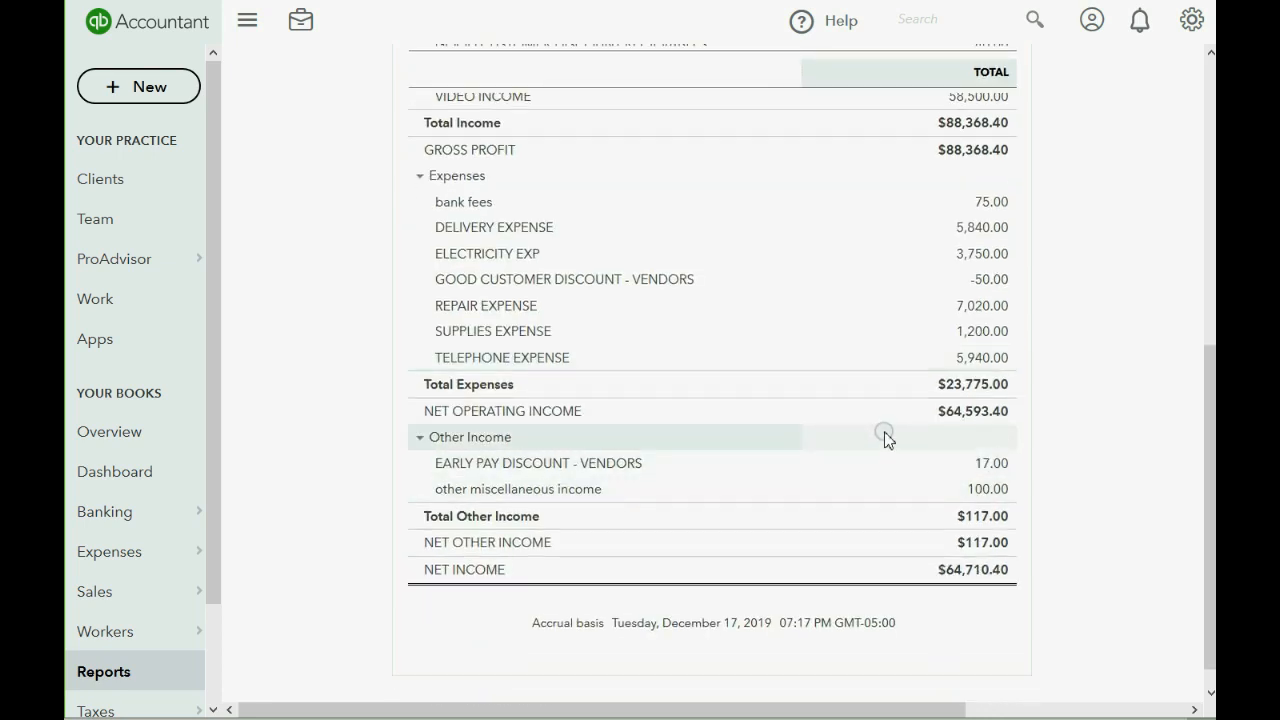